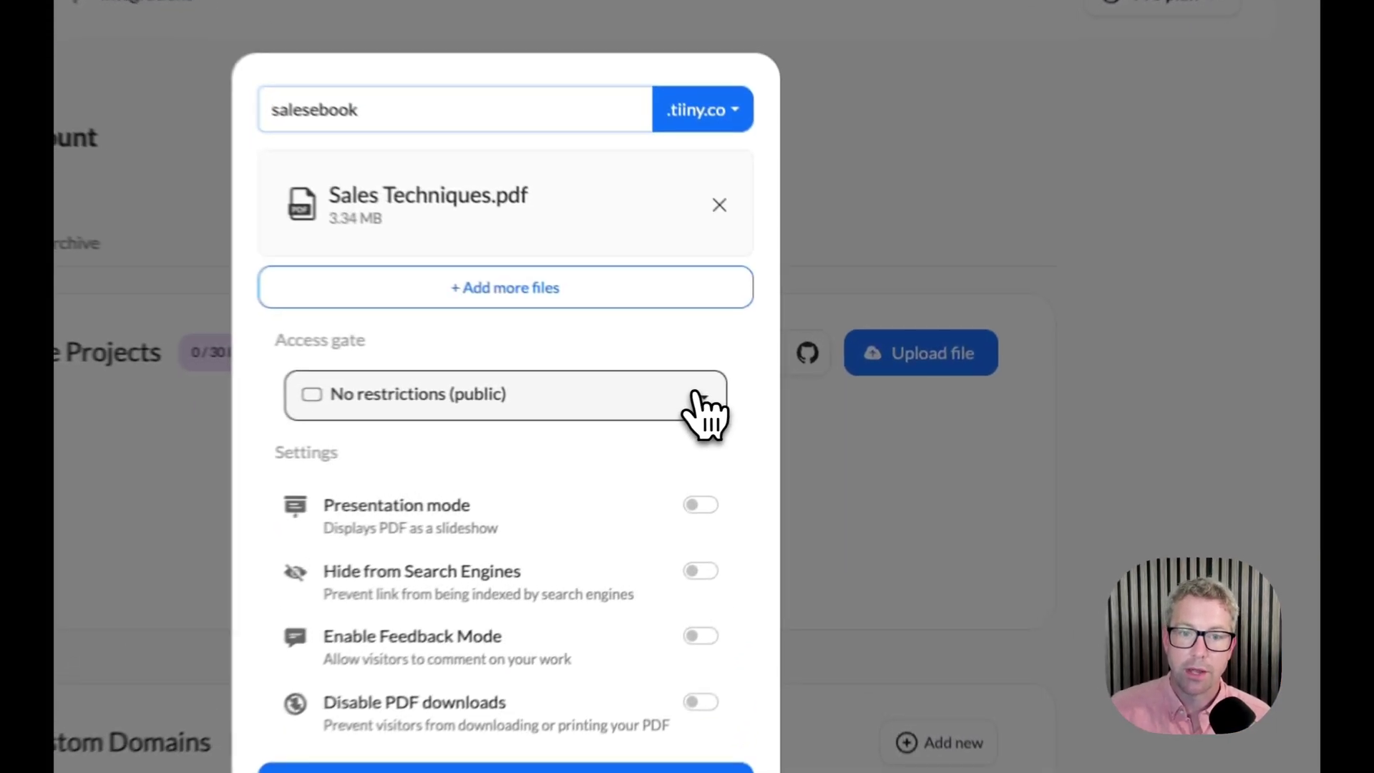
Set the access gate to Capture emails for Sales Techniques.pdf and publish it under the link salesebook.tiiny.co.
click(693, 393)
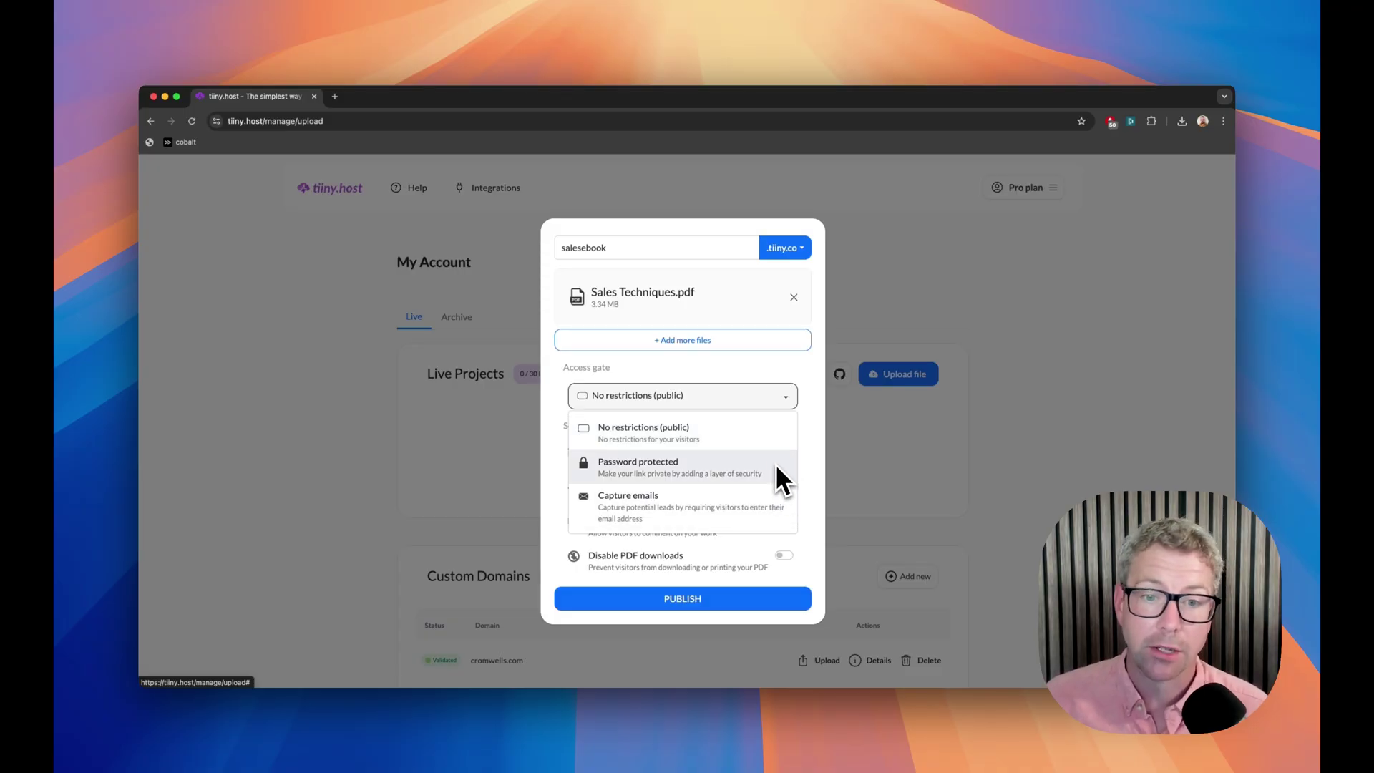
click(760, 512)
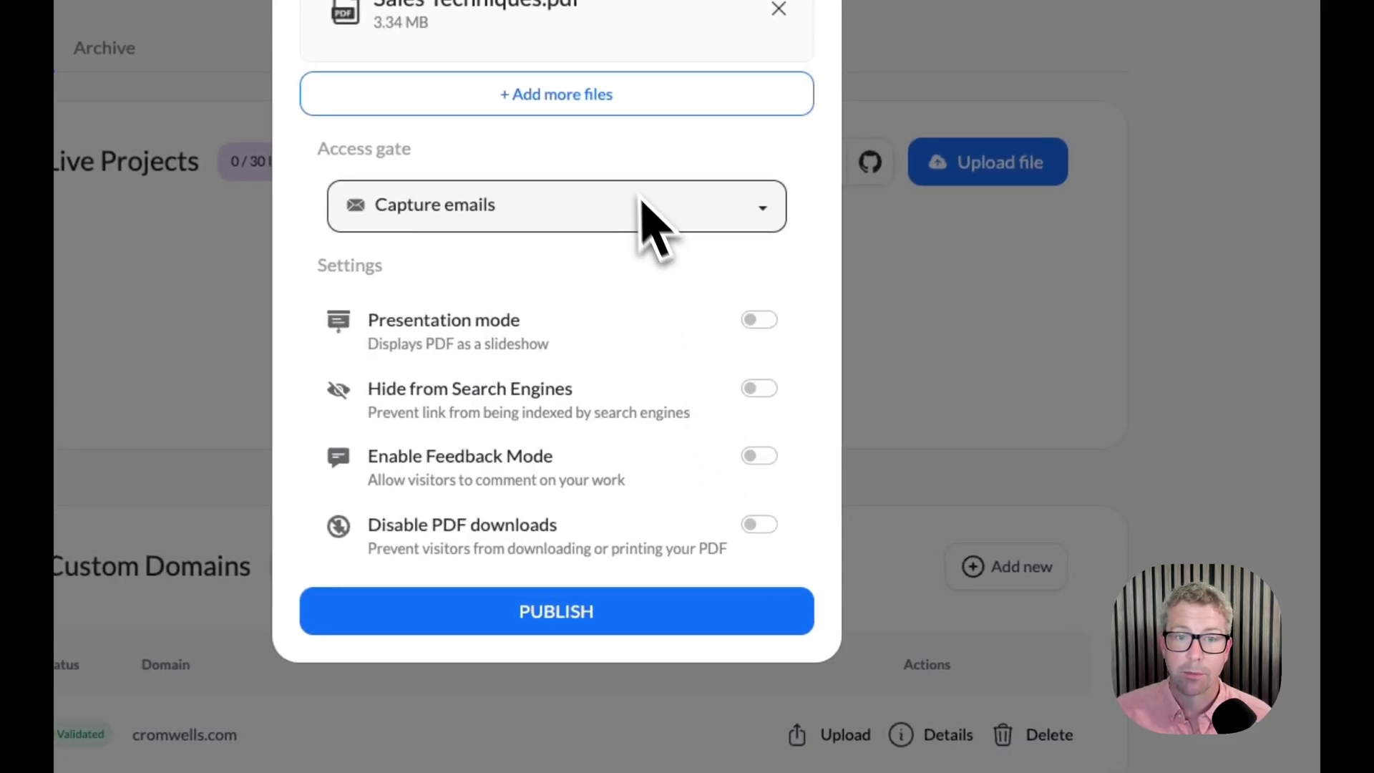
click(653, 613)
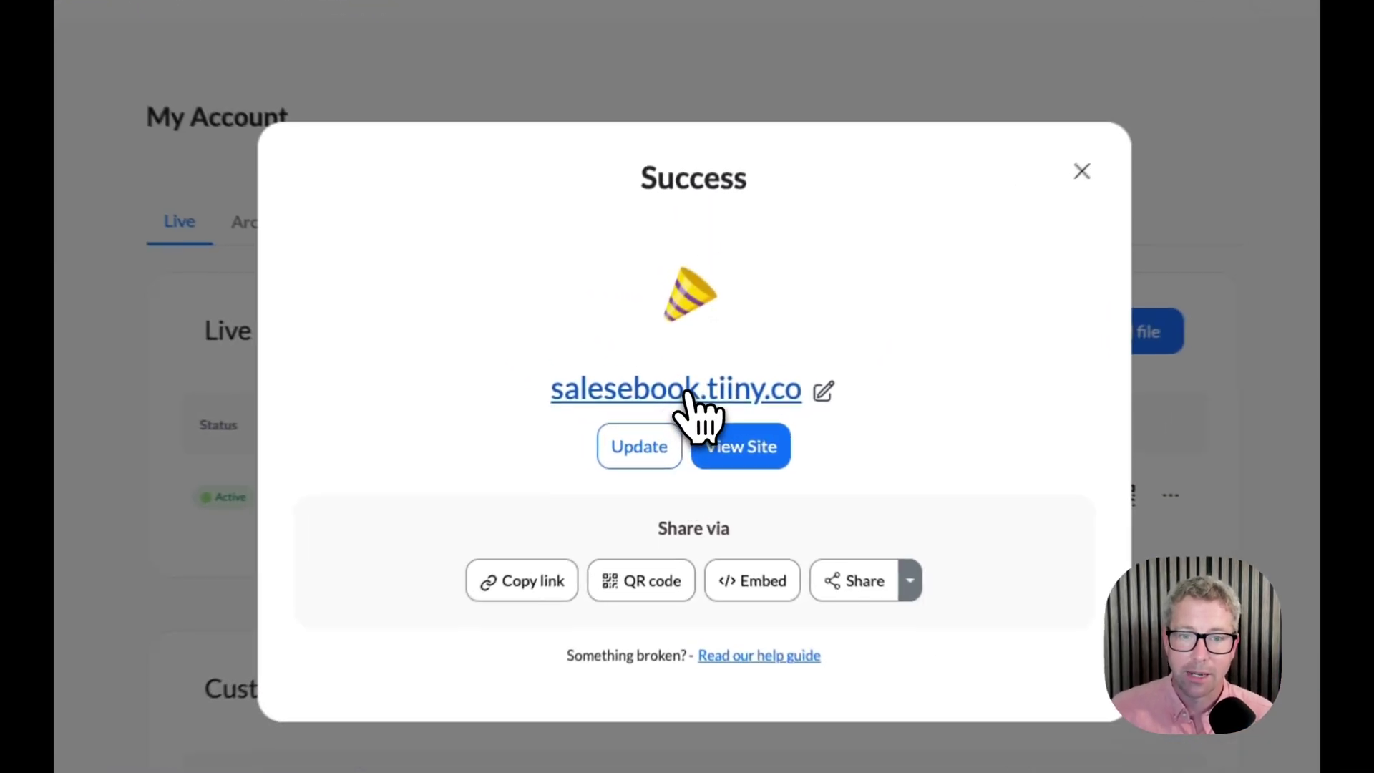
Open the published salesebook.tiiny.co site and submit the verification code copied from the access e-mail.
click(681, 405)
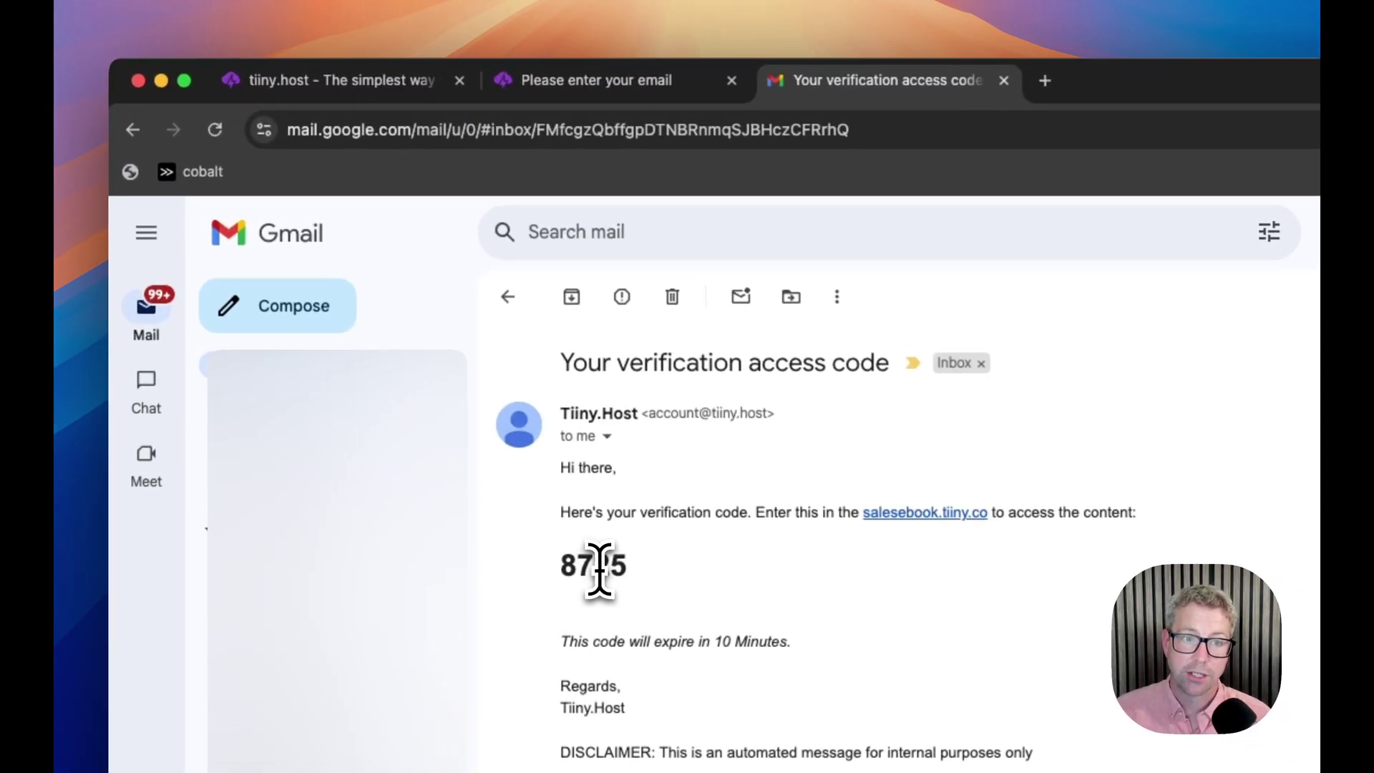
double_click(600, 571)
key(super+c)
click(596, 80)
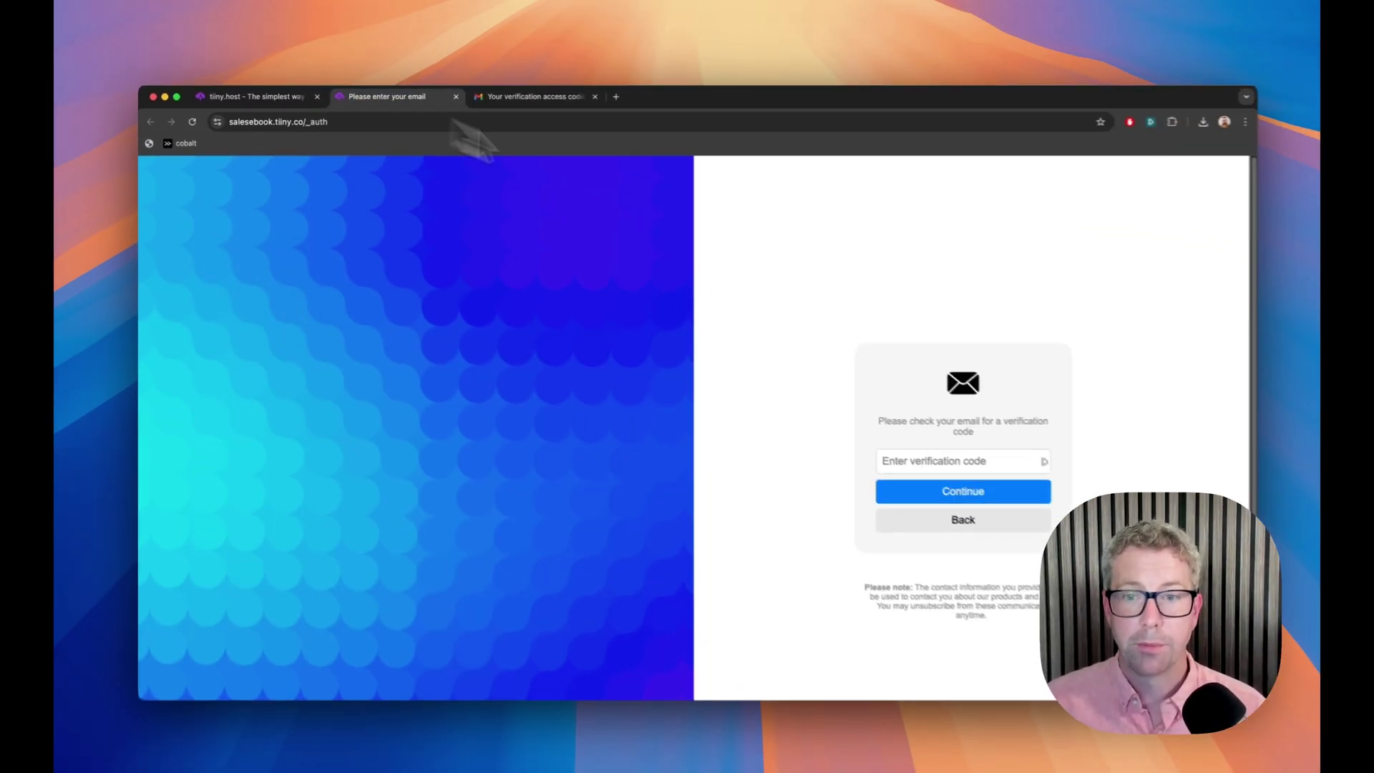
click(904, 461)
key(super+v)
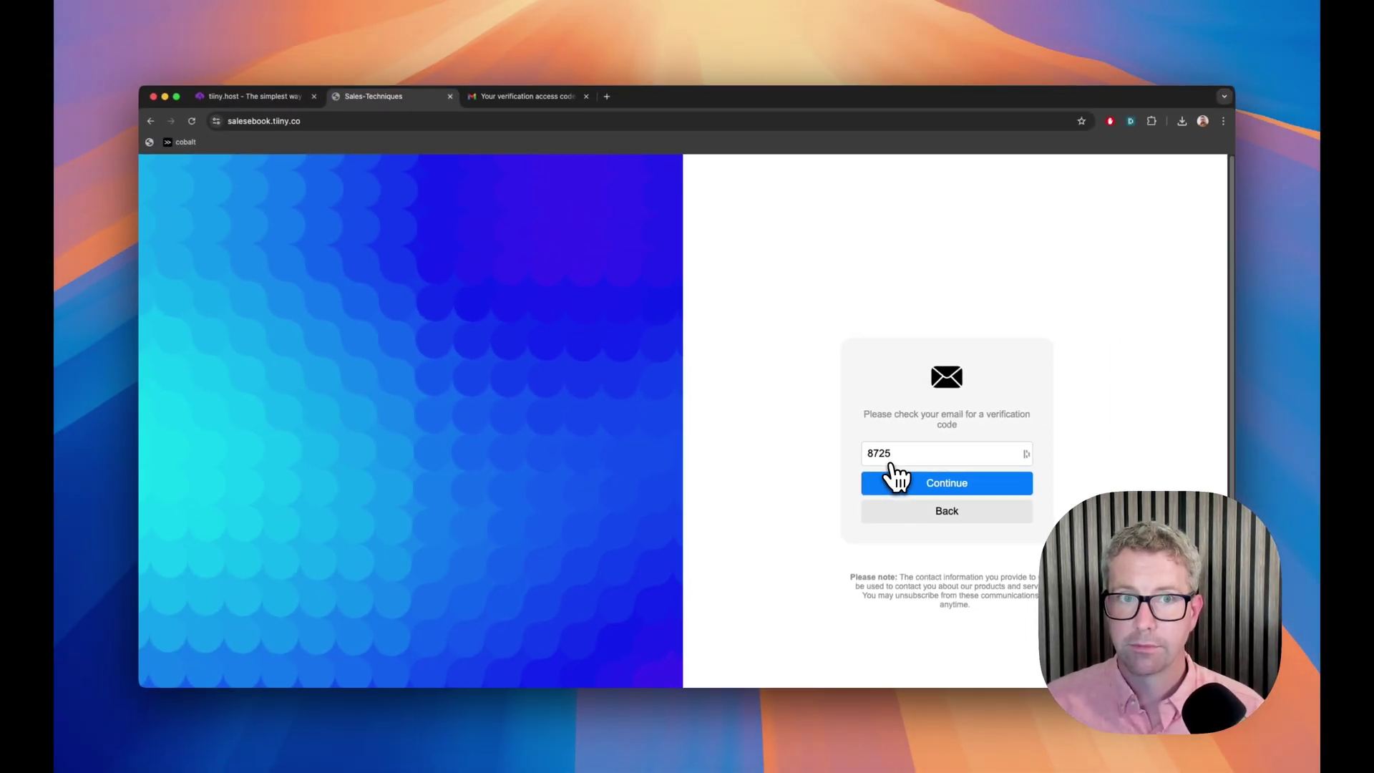
click(866, 547)
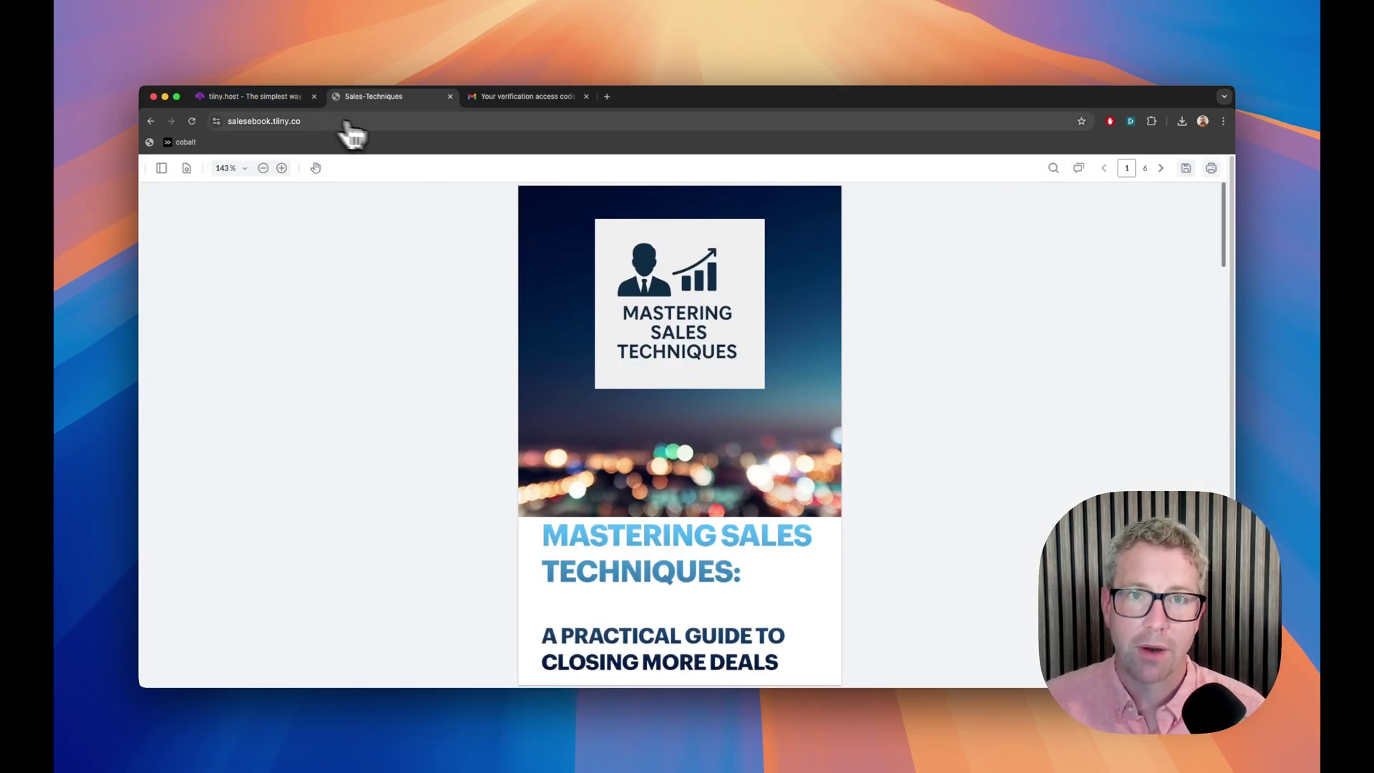
Return to the tiiny.host account, dismiss the success message and open the salesebook project's email capture page for customization.
click(244, 96)
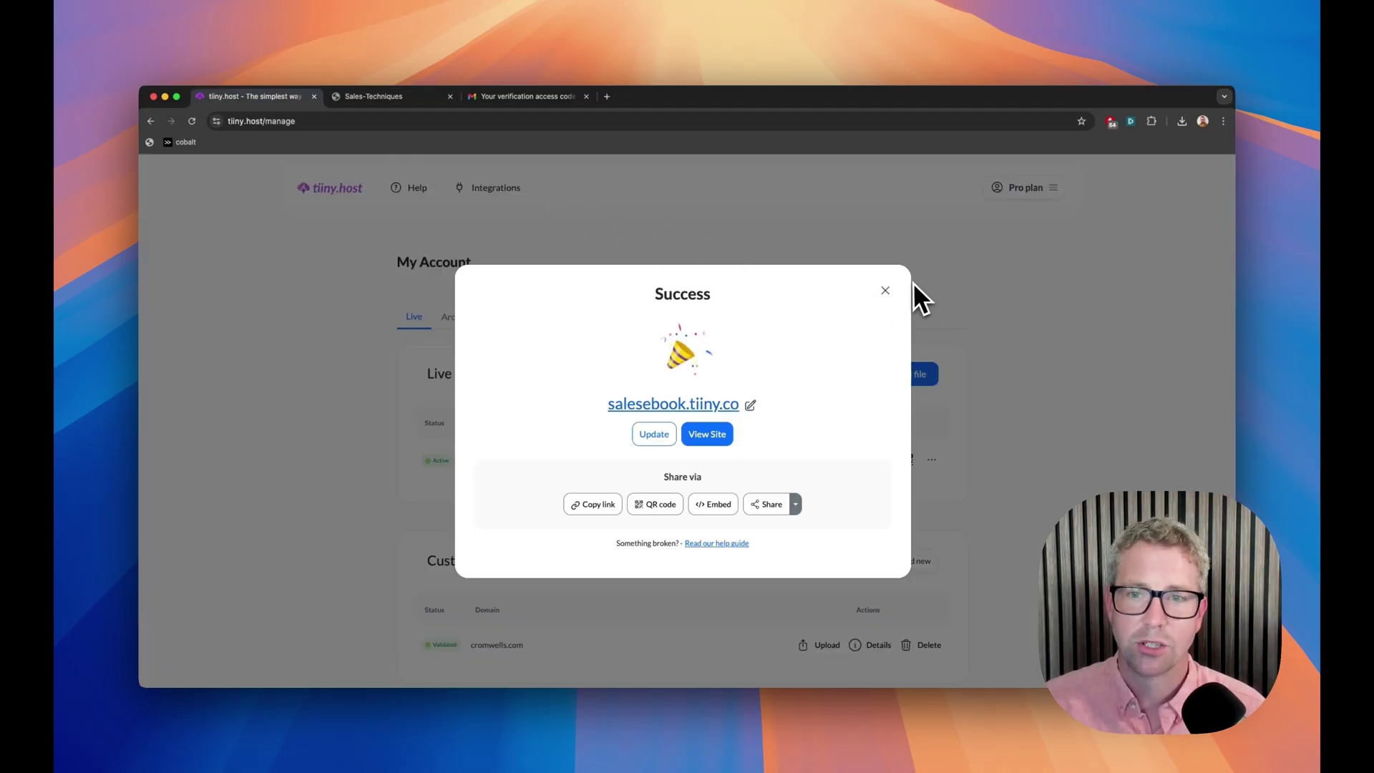
click(885, 289)
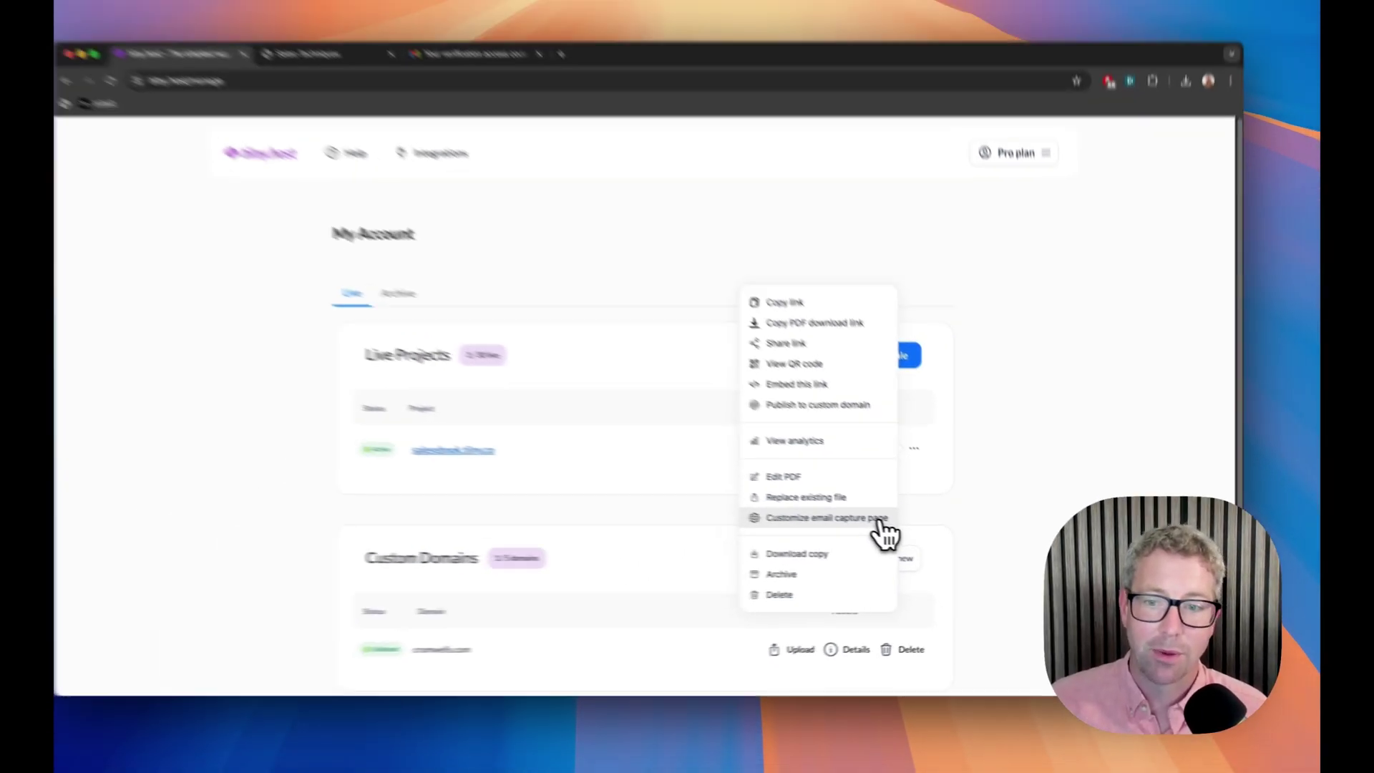
click(659, 460)
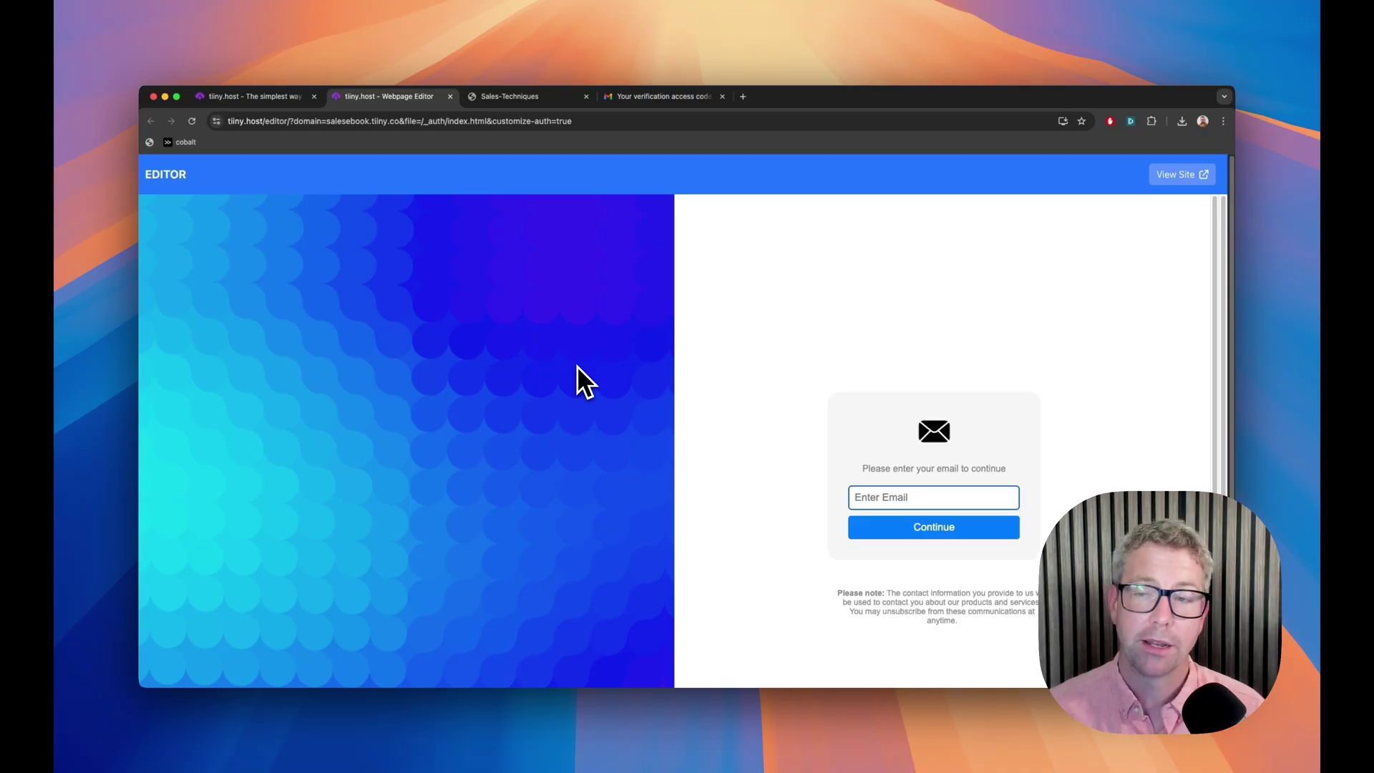
Replace the capture page's blue pattern image with Ebook image one.png, cropped at the minimum zoom.
click(362, 466)
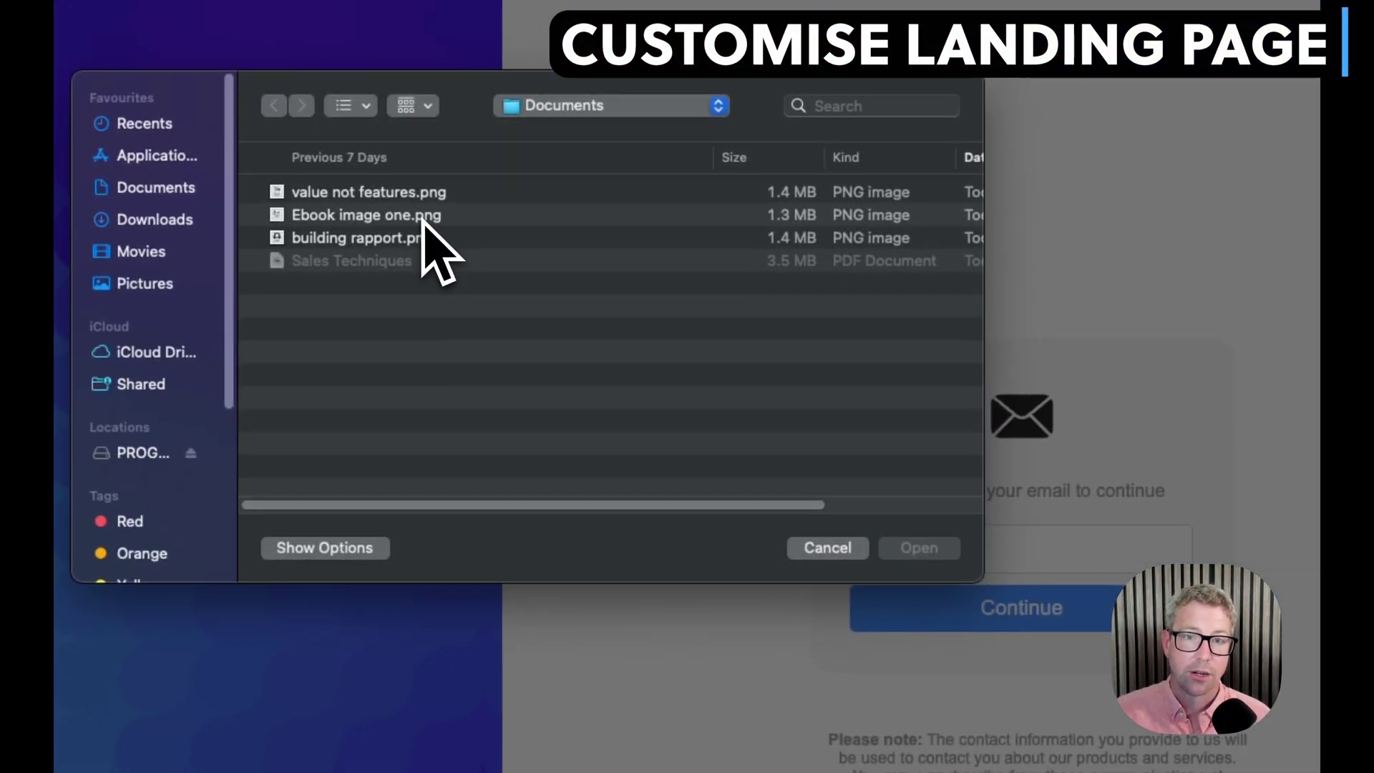
click(423, 216)
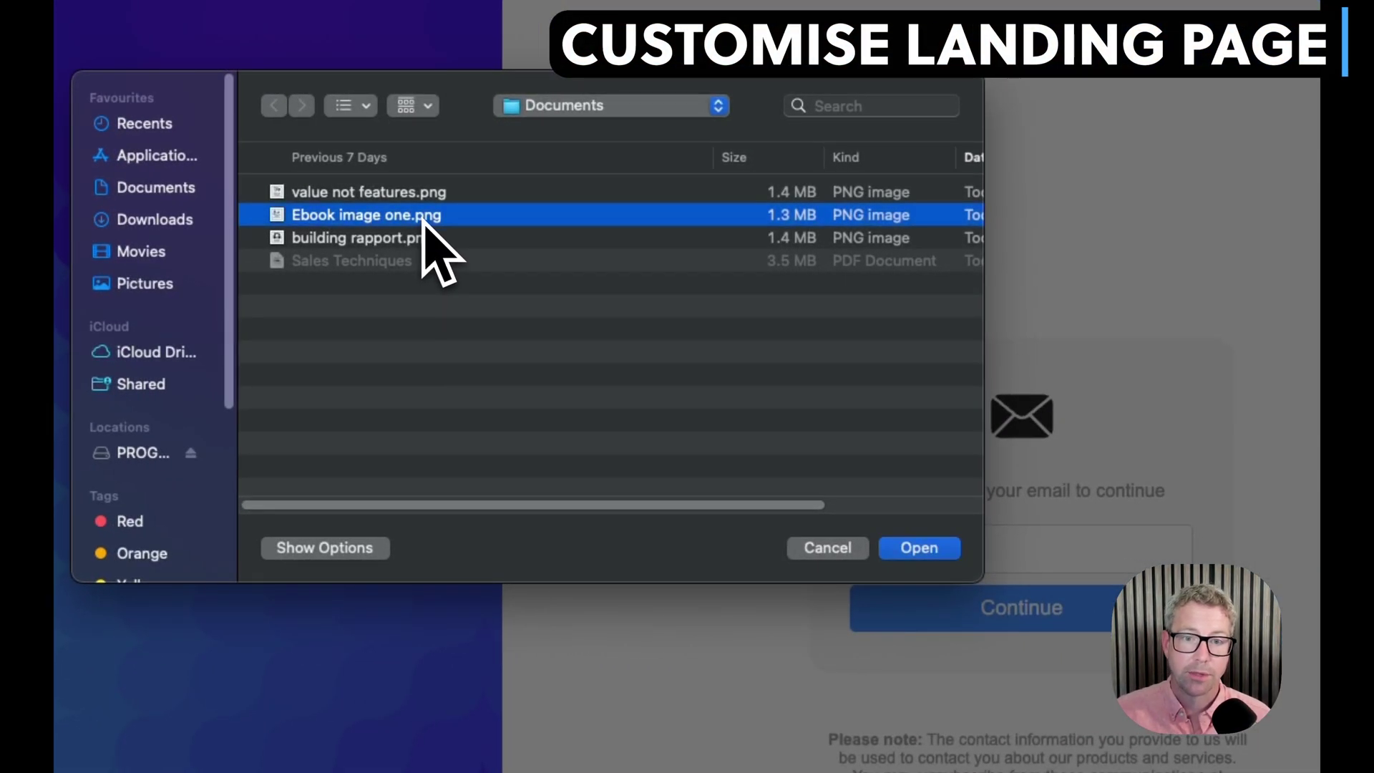
click(937, 549)
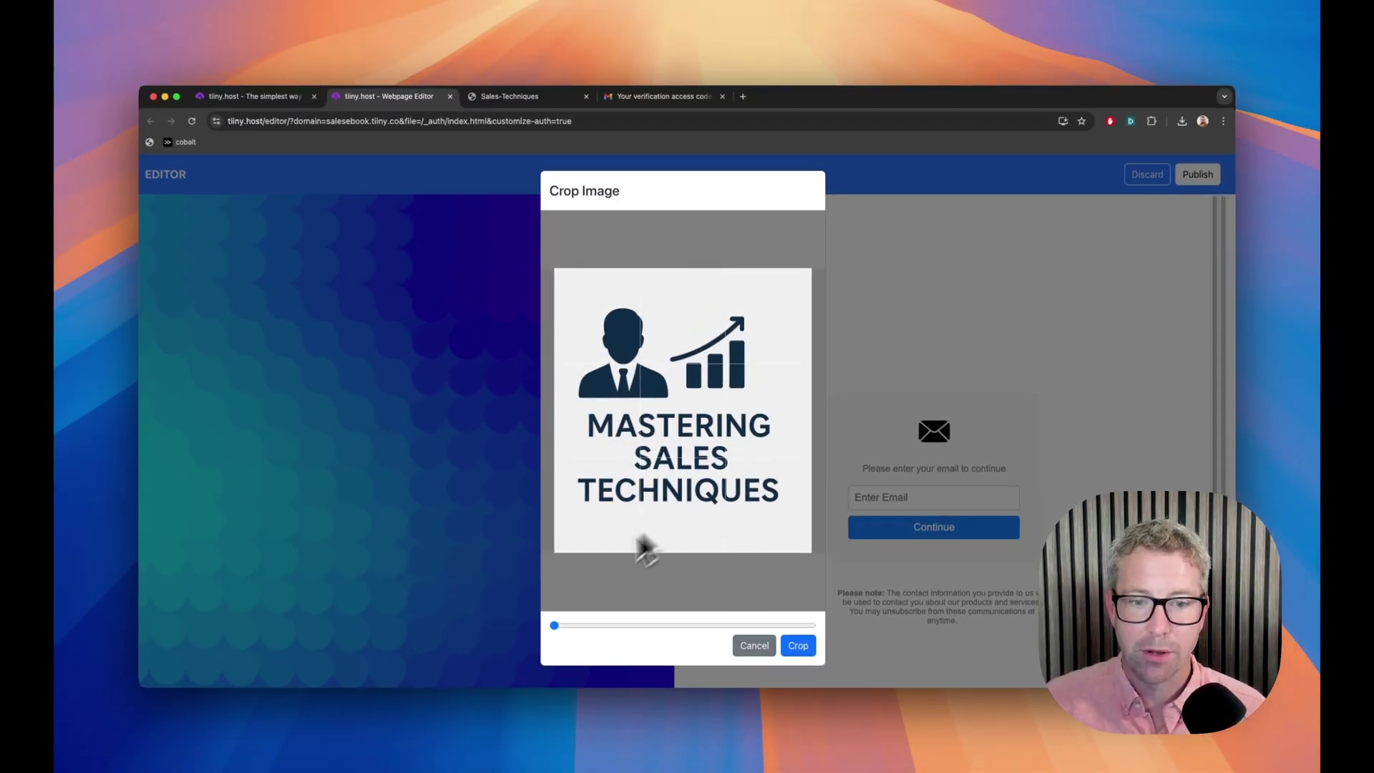
drag(554, 626, 666, 616)
click(567, 627)
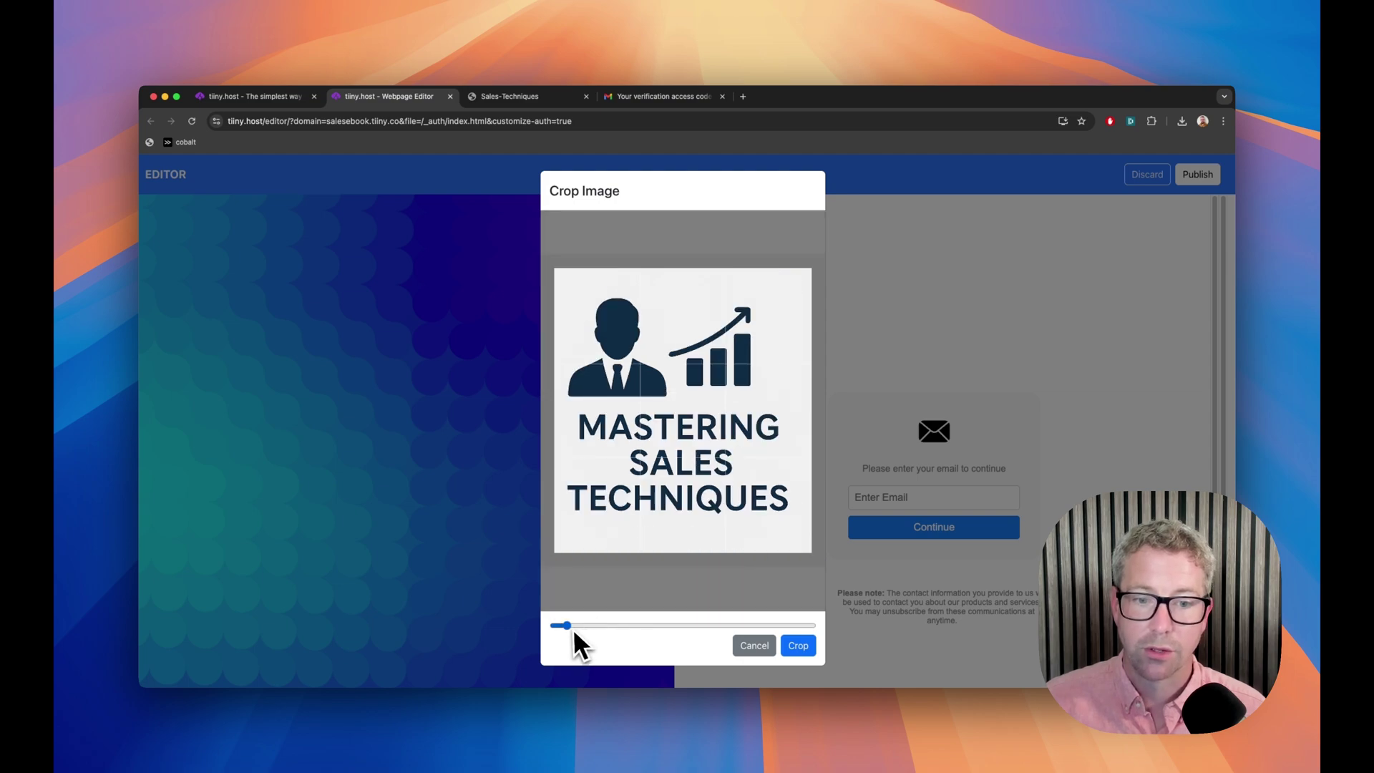
drag(566, 625, 540, 623)
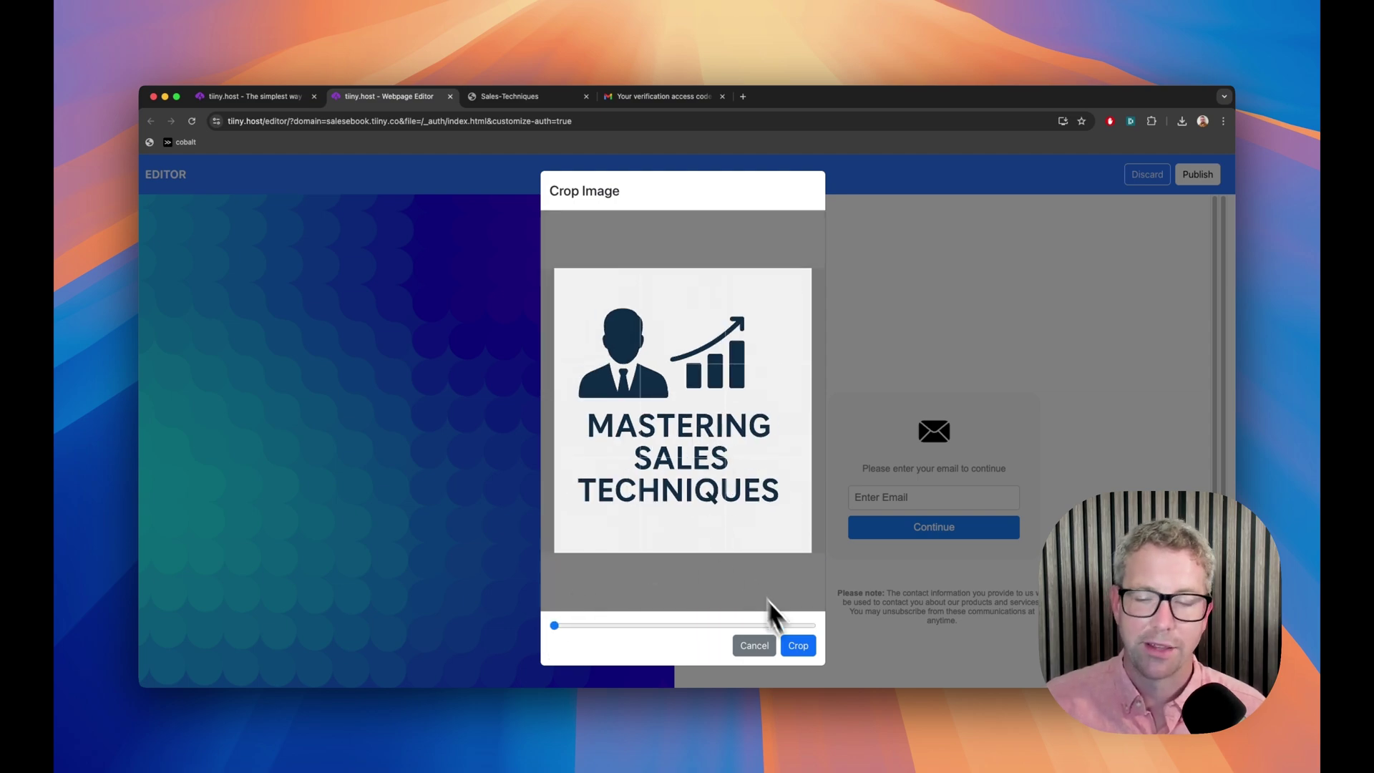
click(800, 647)
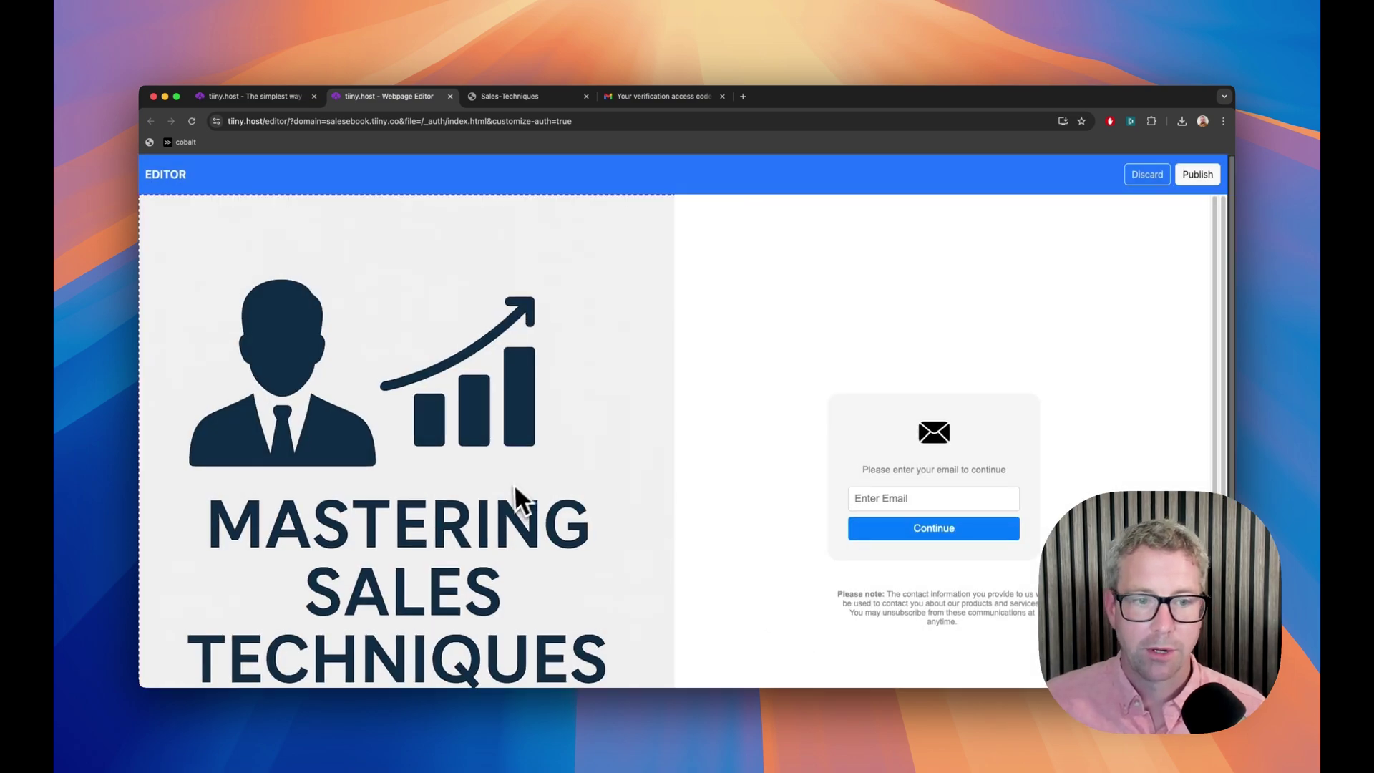
Change the prompt above the email field to "Please enter your email to receive your free sales ebook!".
click(880, 470)
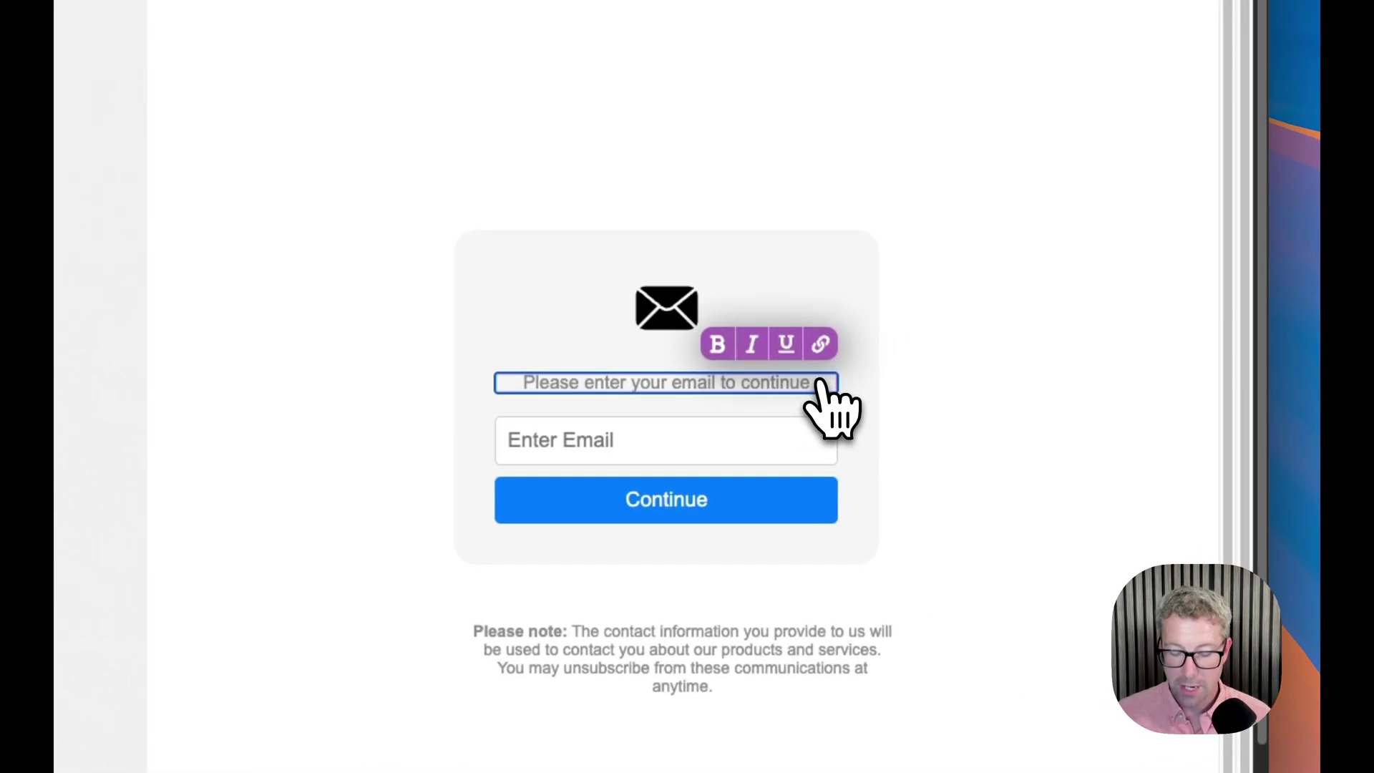
key(BackSpace)
key(BackSpace)
key(BackSpace)
key(BackSpace)
key(BackSpace)
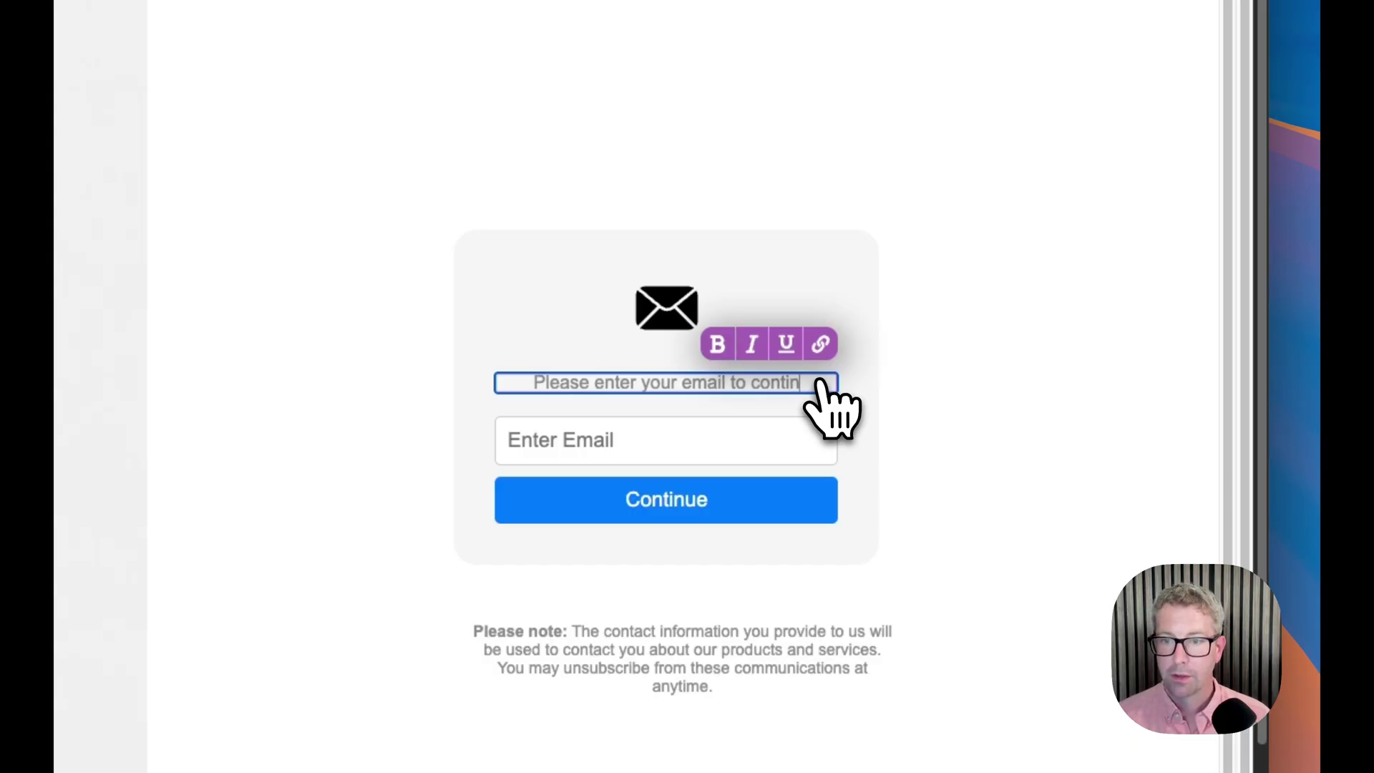
key(BackSpace)
key(BackSpace)
key(BackSpace)
text(rece)
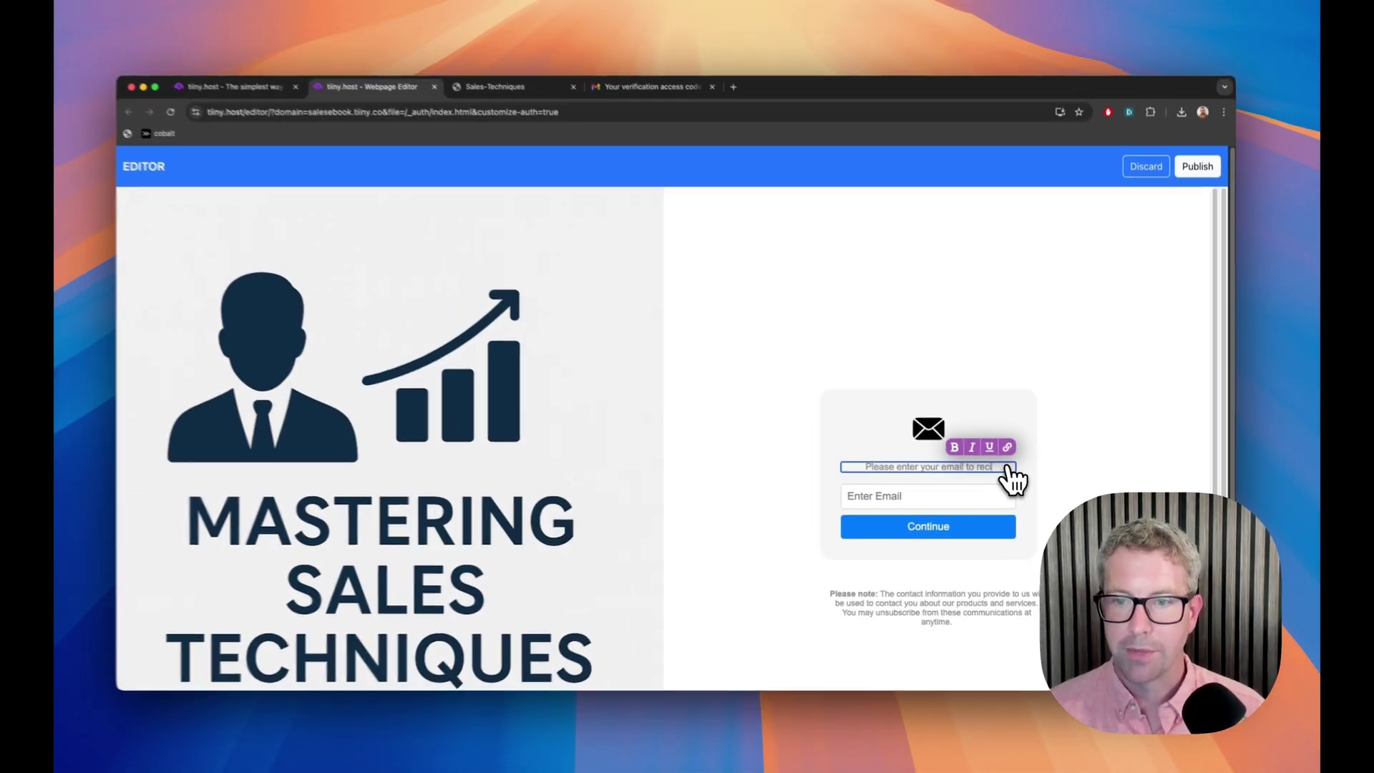
text(ive)
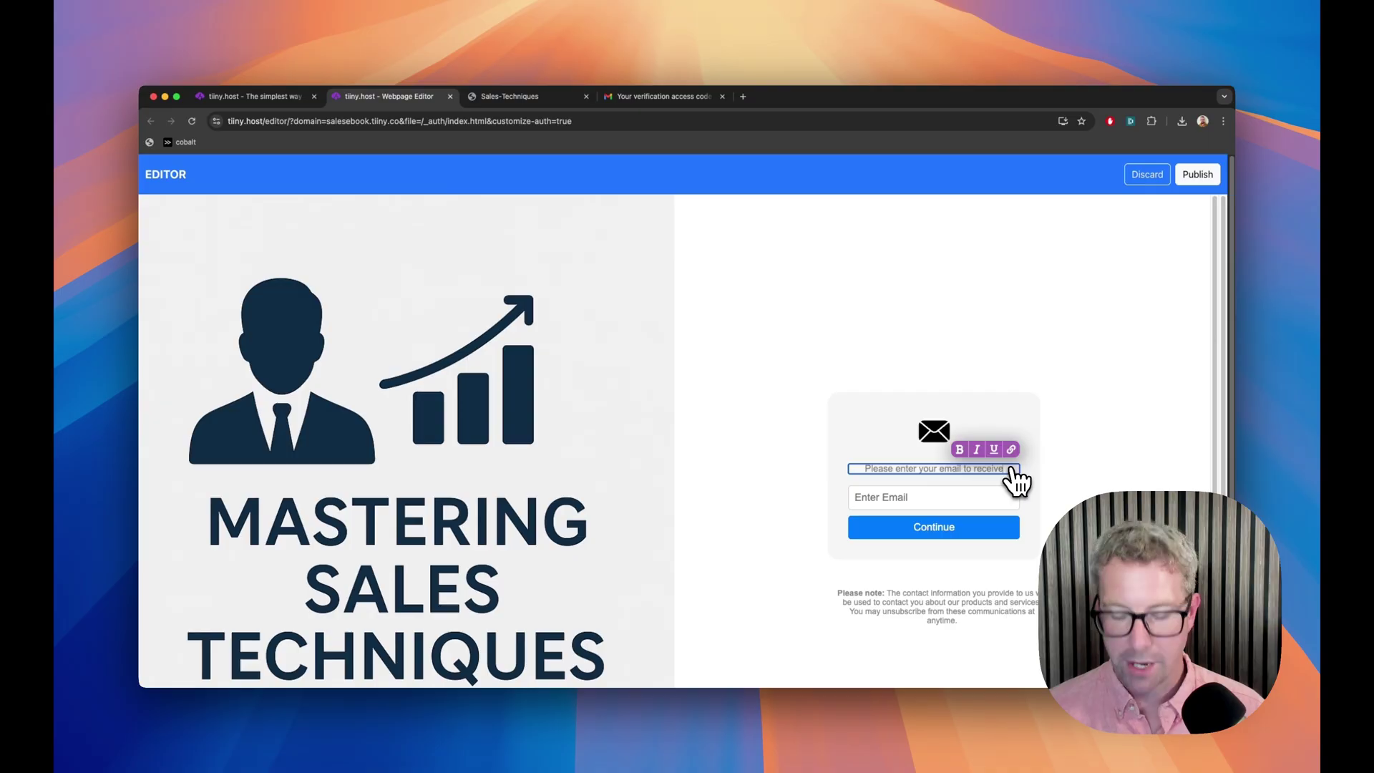
text( your free sales ebook!)
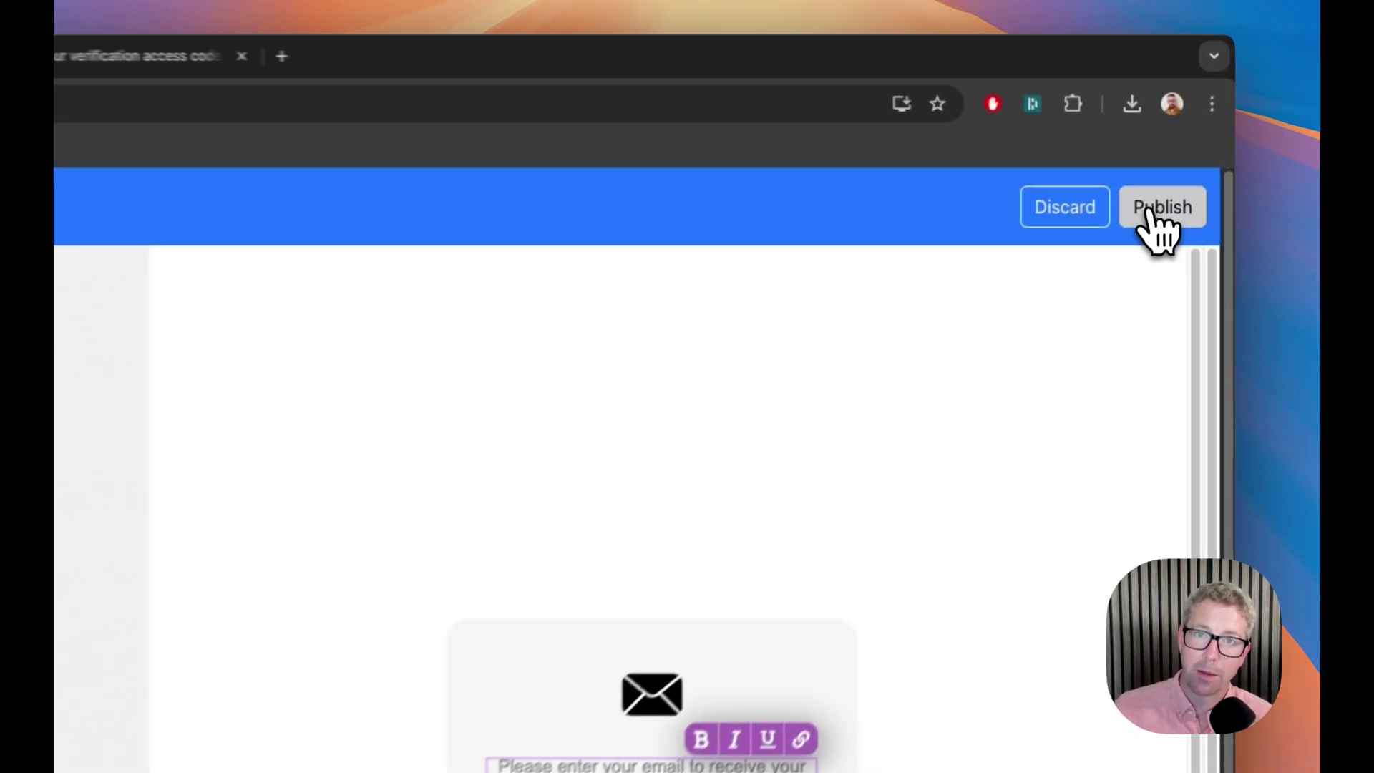
Publish the customized email capture page and open the live site.
click(1193, 178)
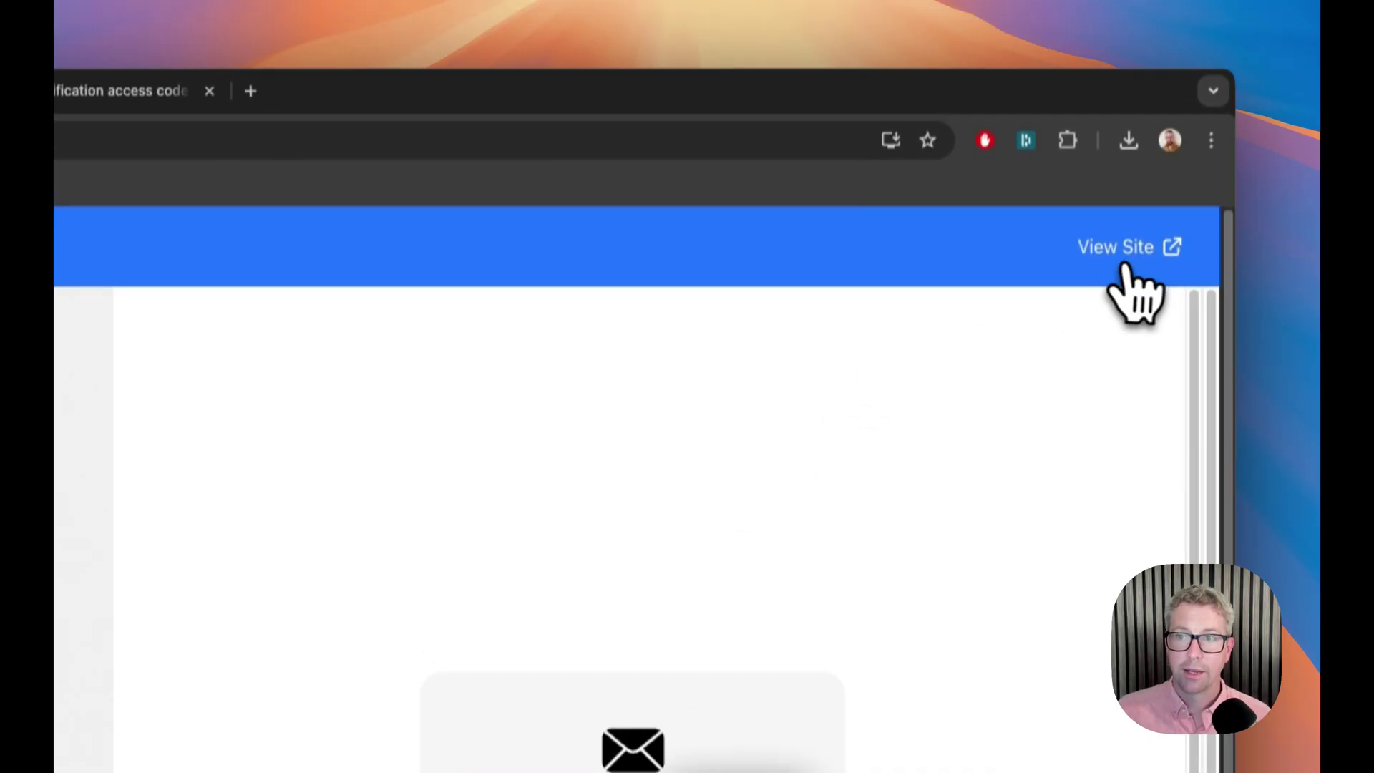
click(1134, 201)
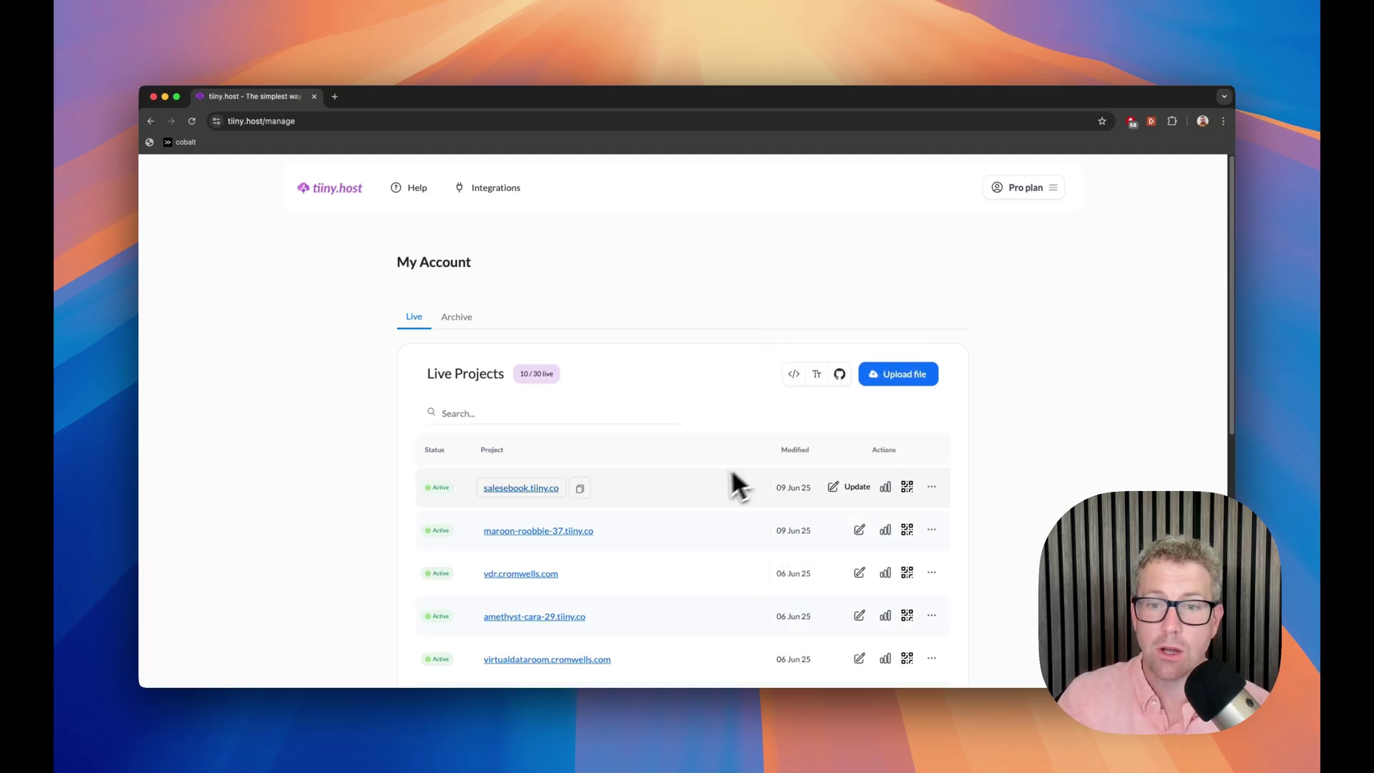
Review the analytics of the salesebook.tiiny.co project from the visitor chart to the countries and devices sections, then close them.
click(886, 488)
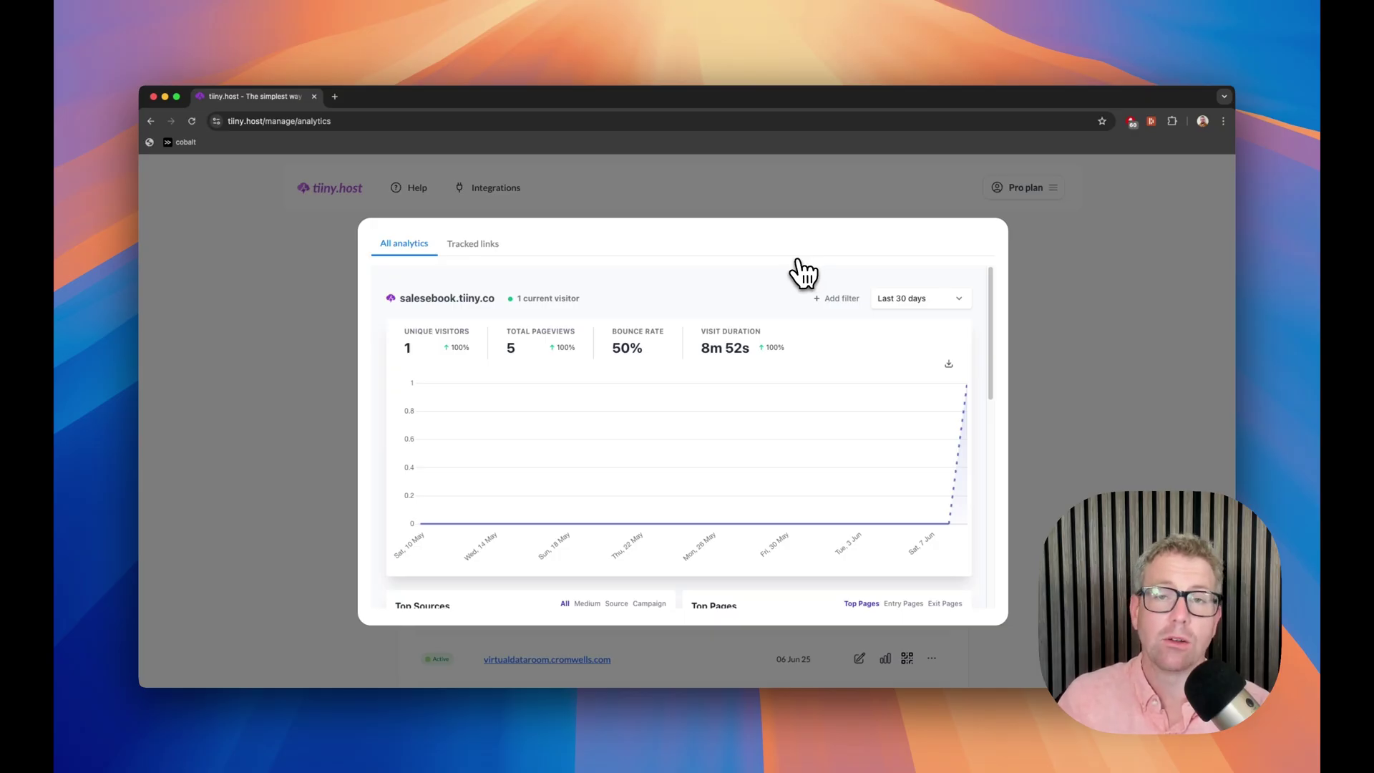
scroll(711, 401, down, 10)
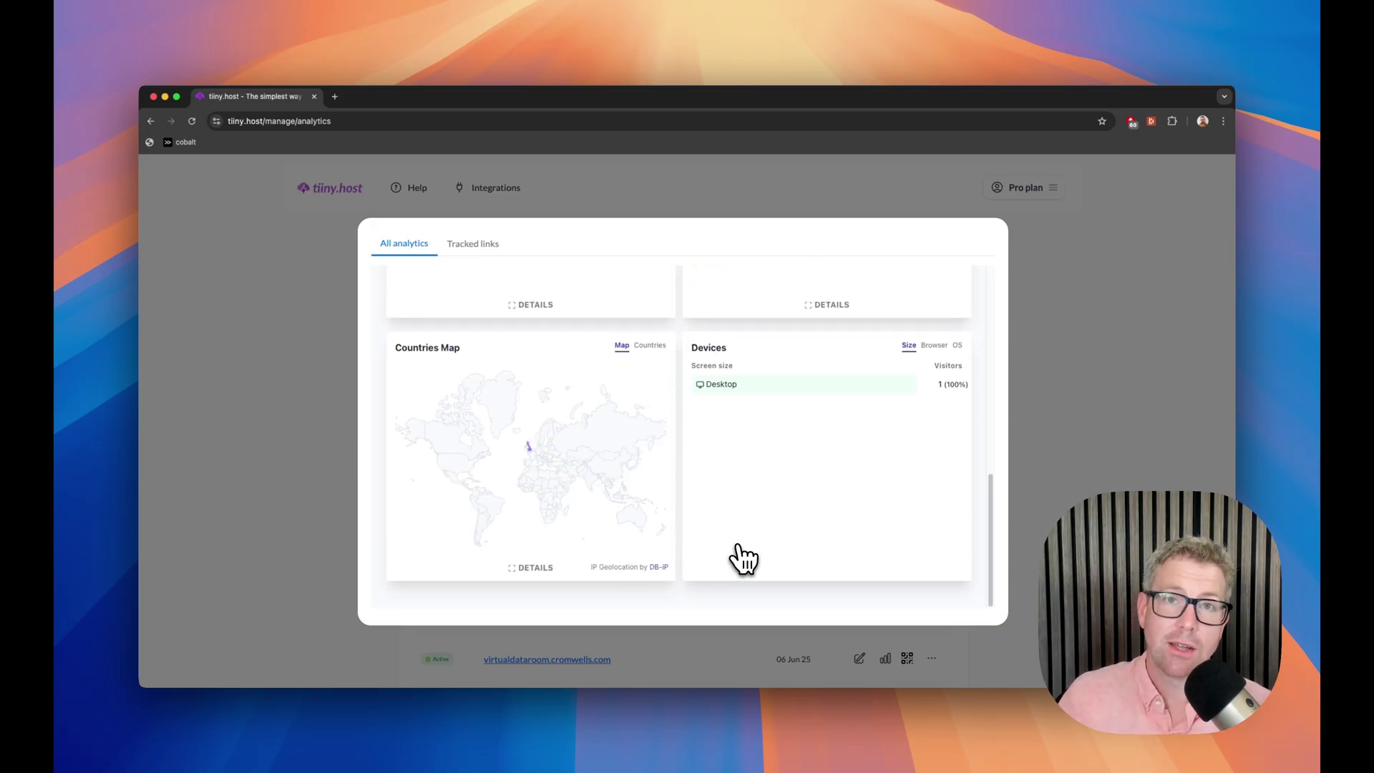
scroll(736, 519, up, 10)
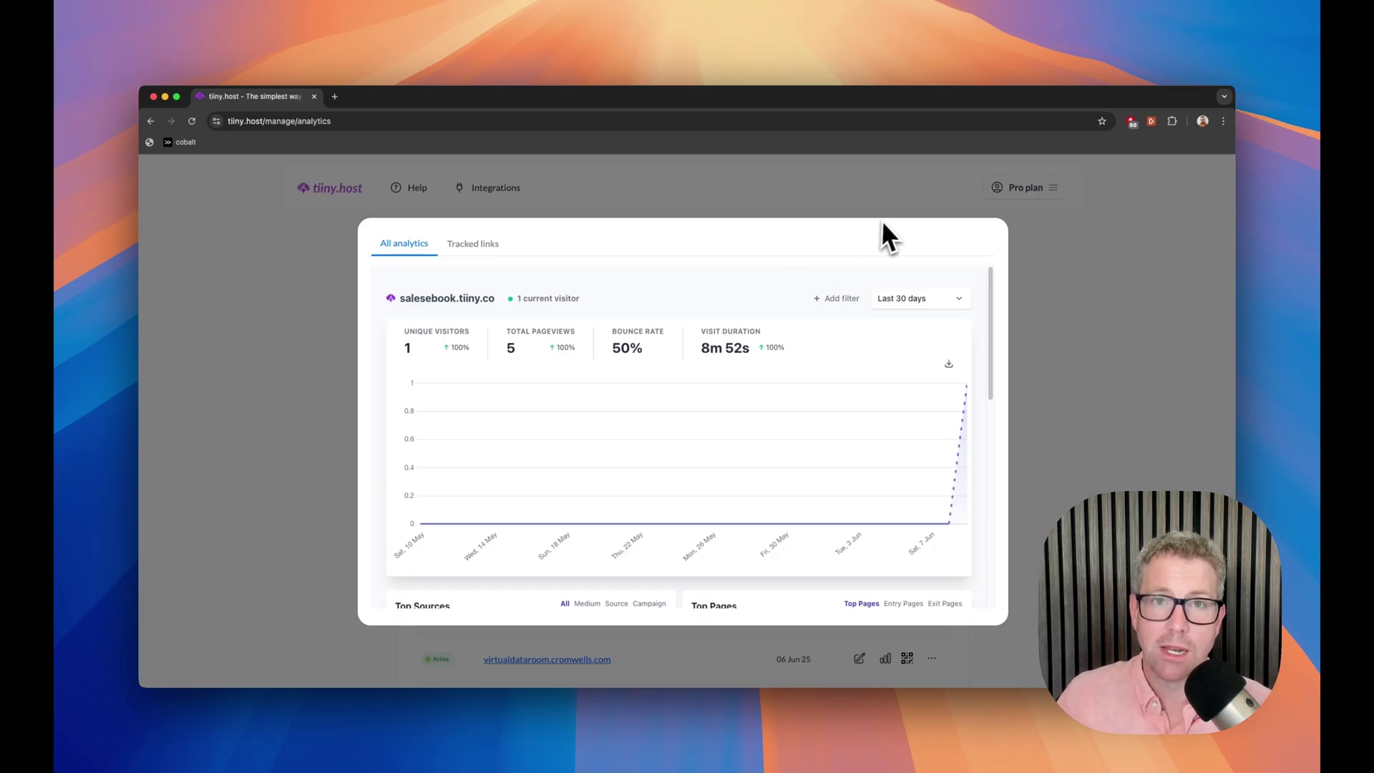
click(1099, 298)
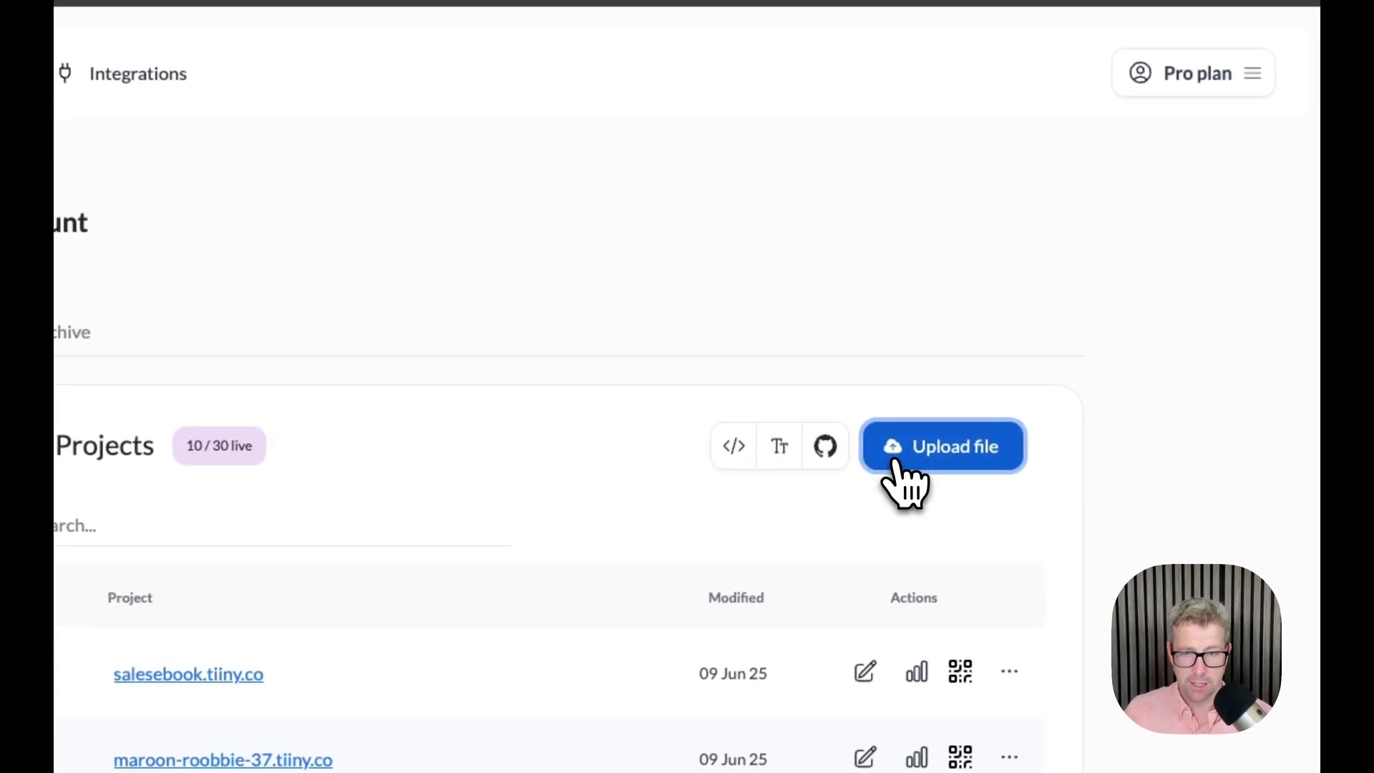
Start a new project upload with the Sales Techniques PDF document from the Lead Magne folder.
click(897, 463)
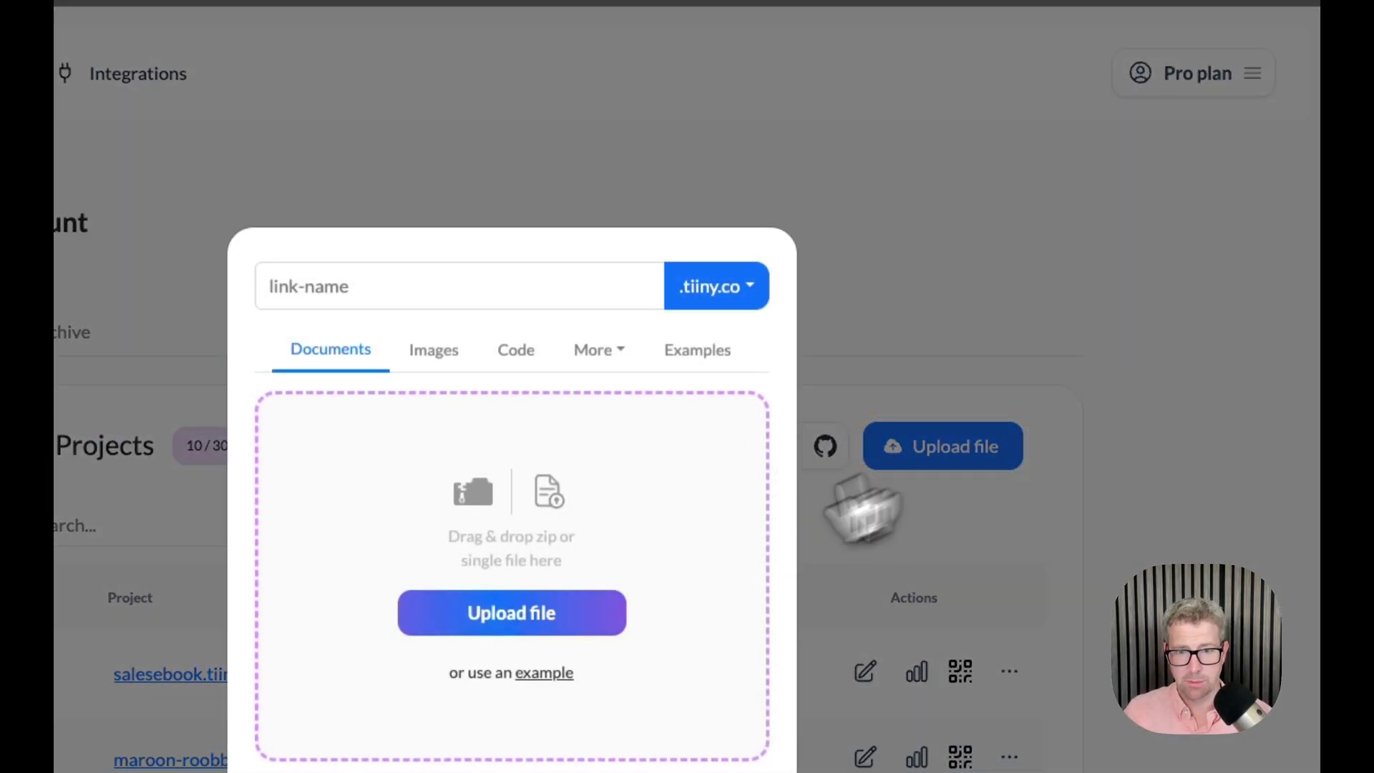
click(563, 495)
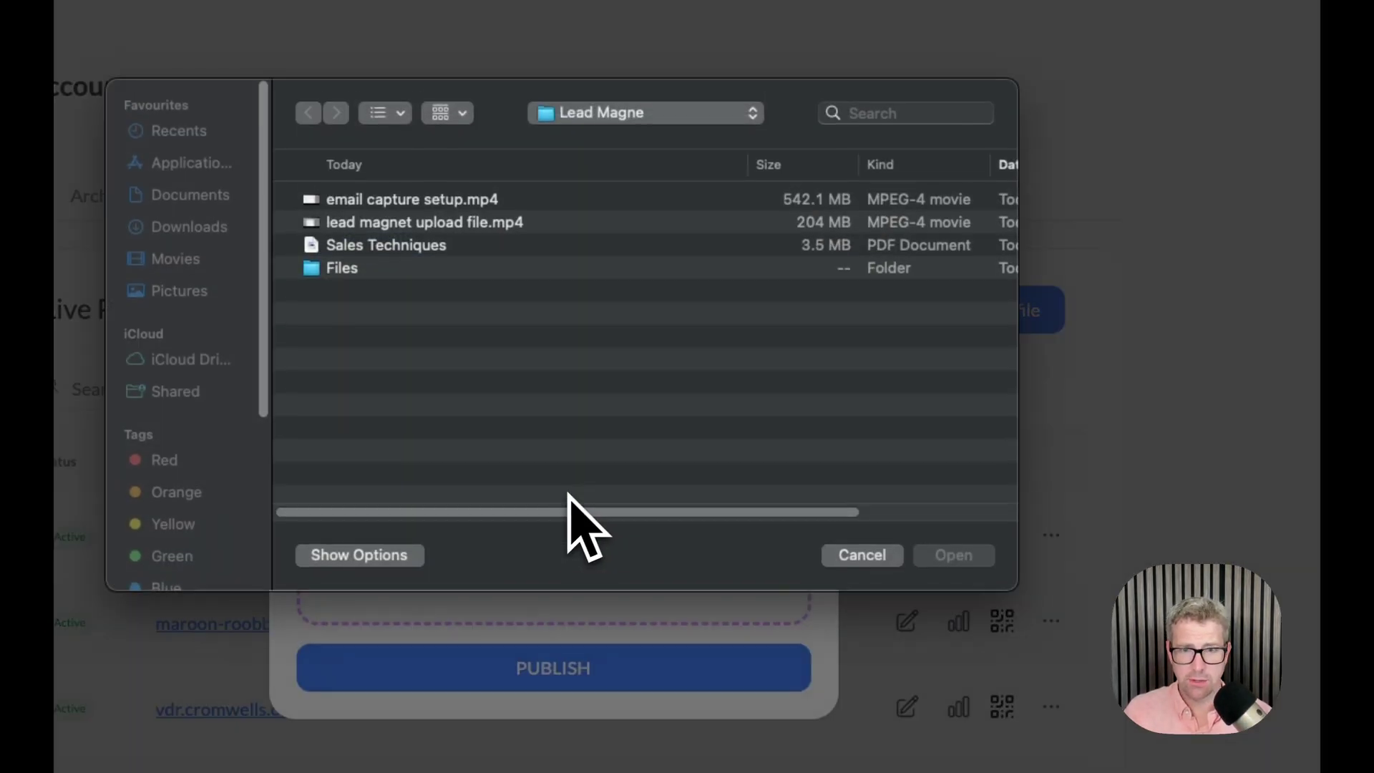
click(433, 251)
click(943, 558)
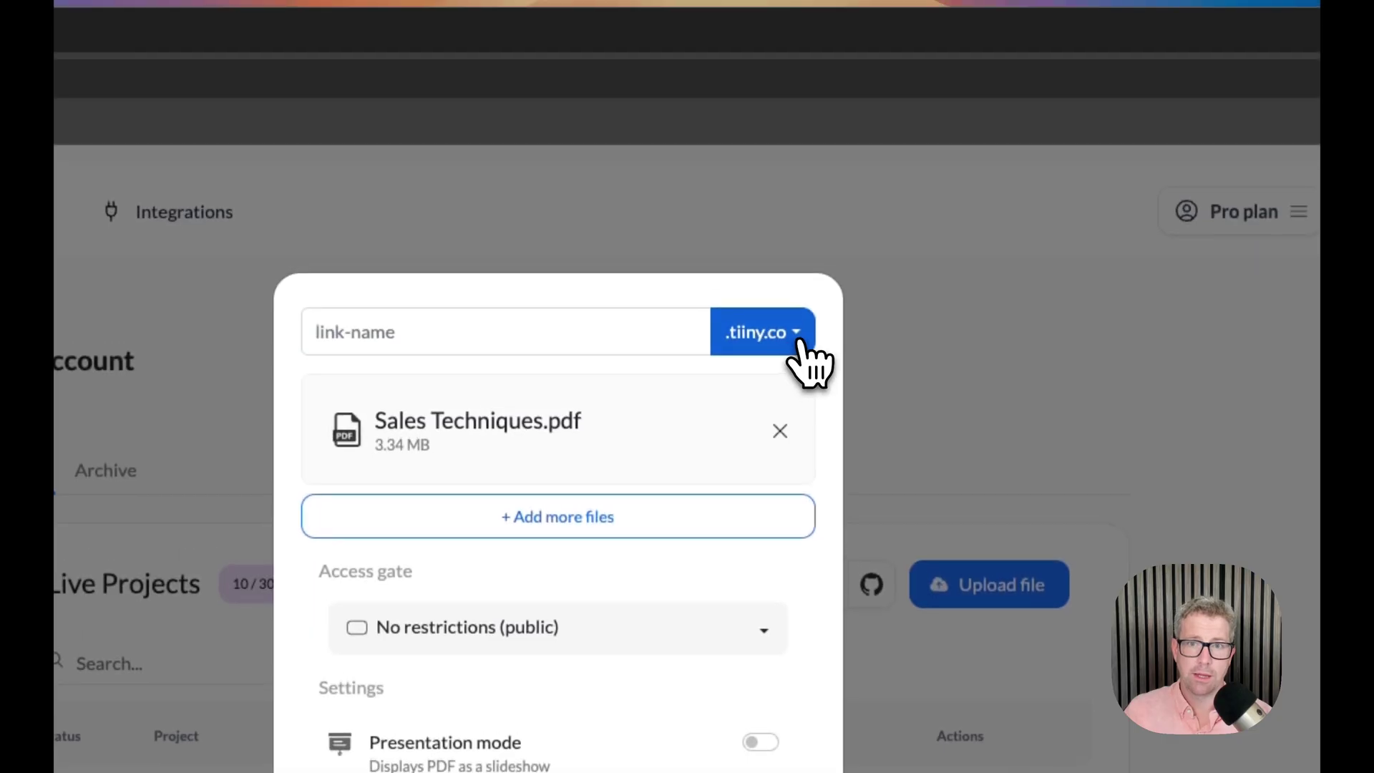
Choose the custom domain .cromwells.com with the link name salesebook, publish the PDF and close the success message.
click(793, 152)
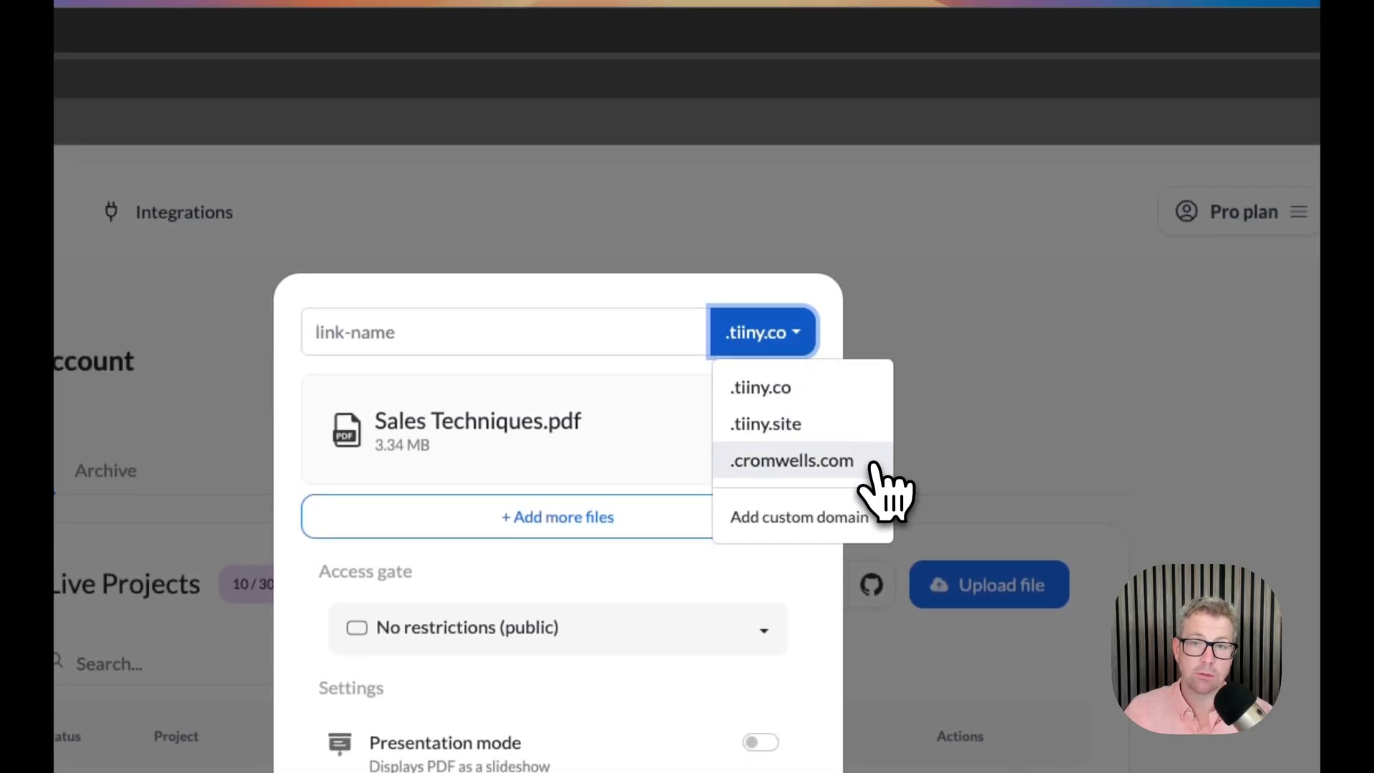
click(871, 466)
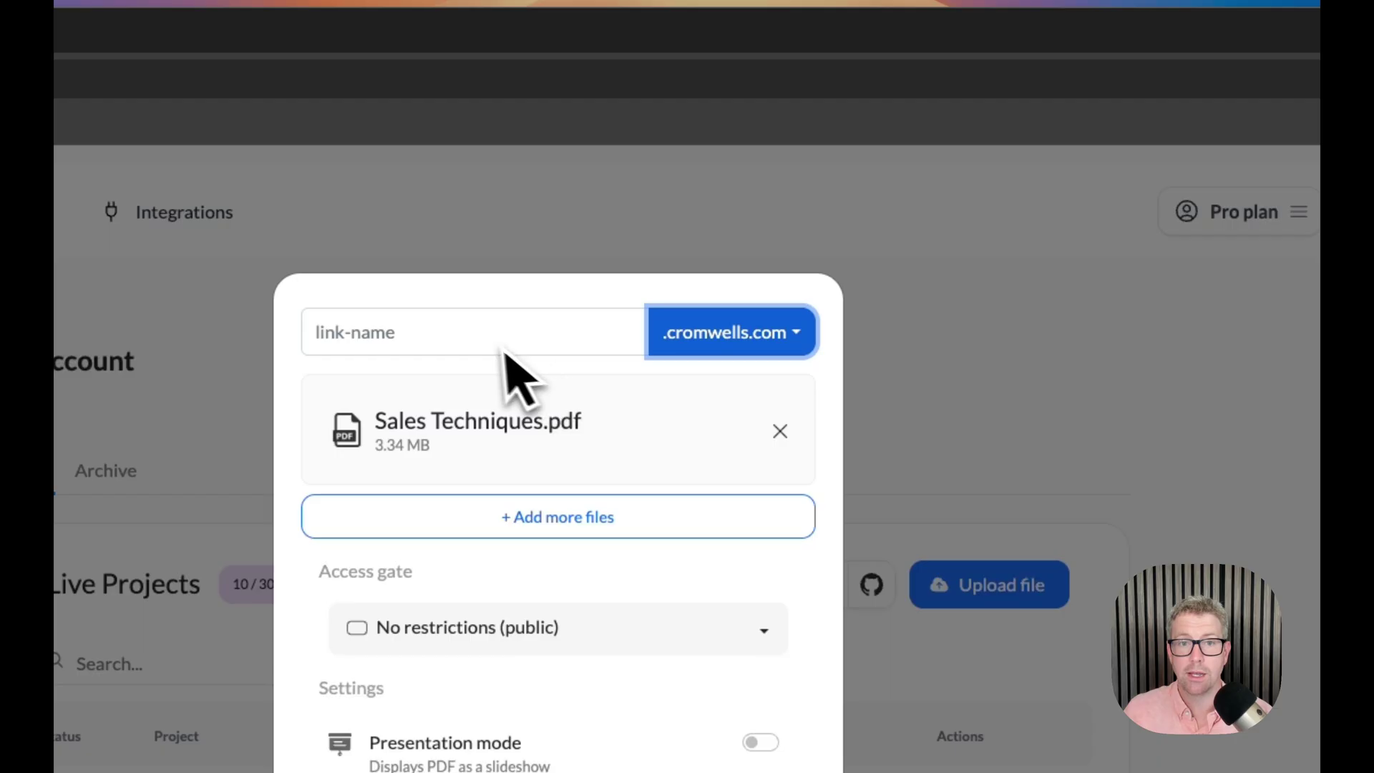
click(488, 342)
text(sales)
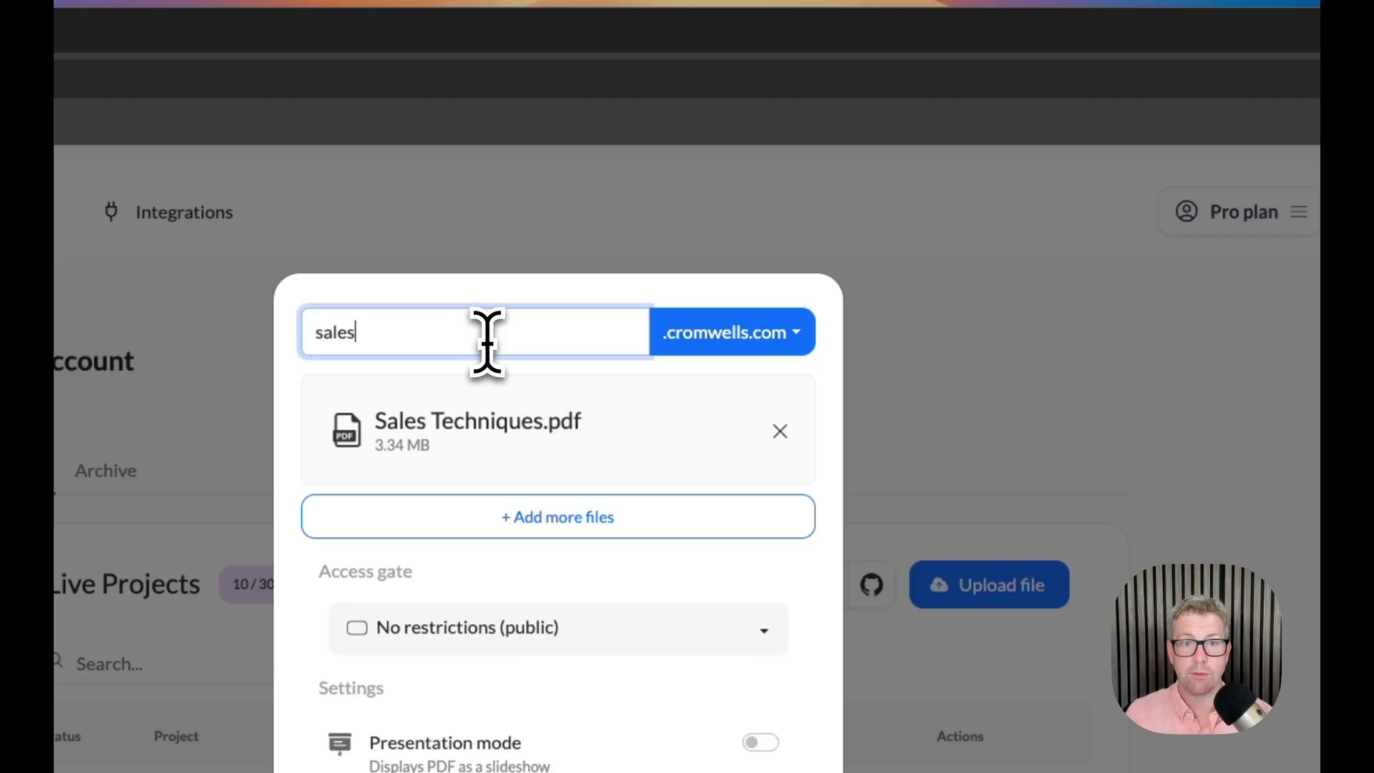
text(ebook)
click(648, 707)
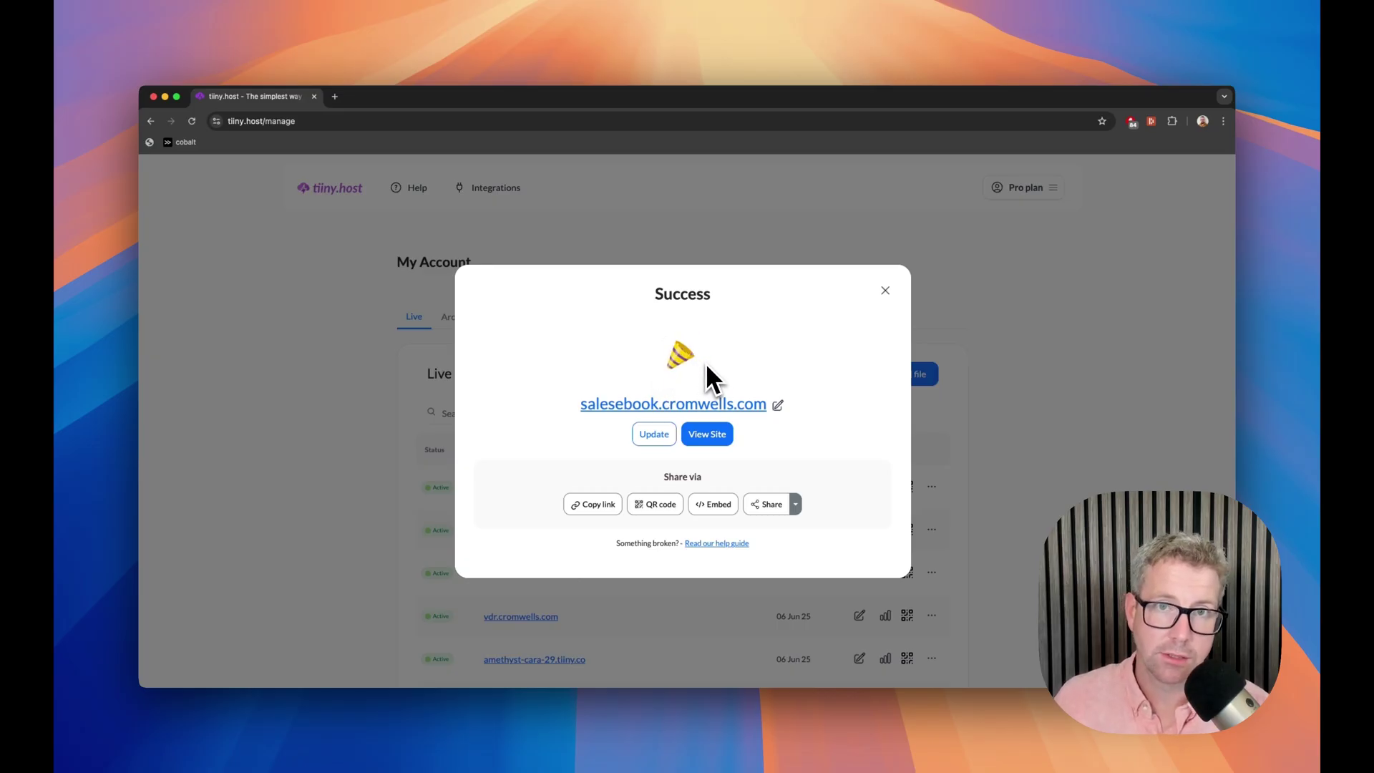
click(1075, 431)
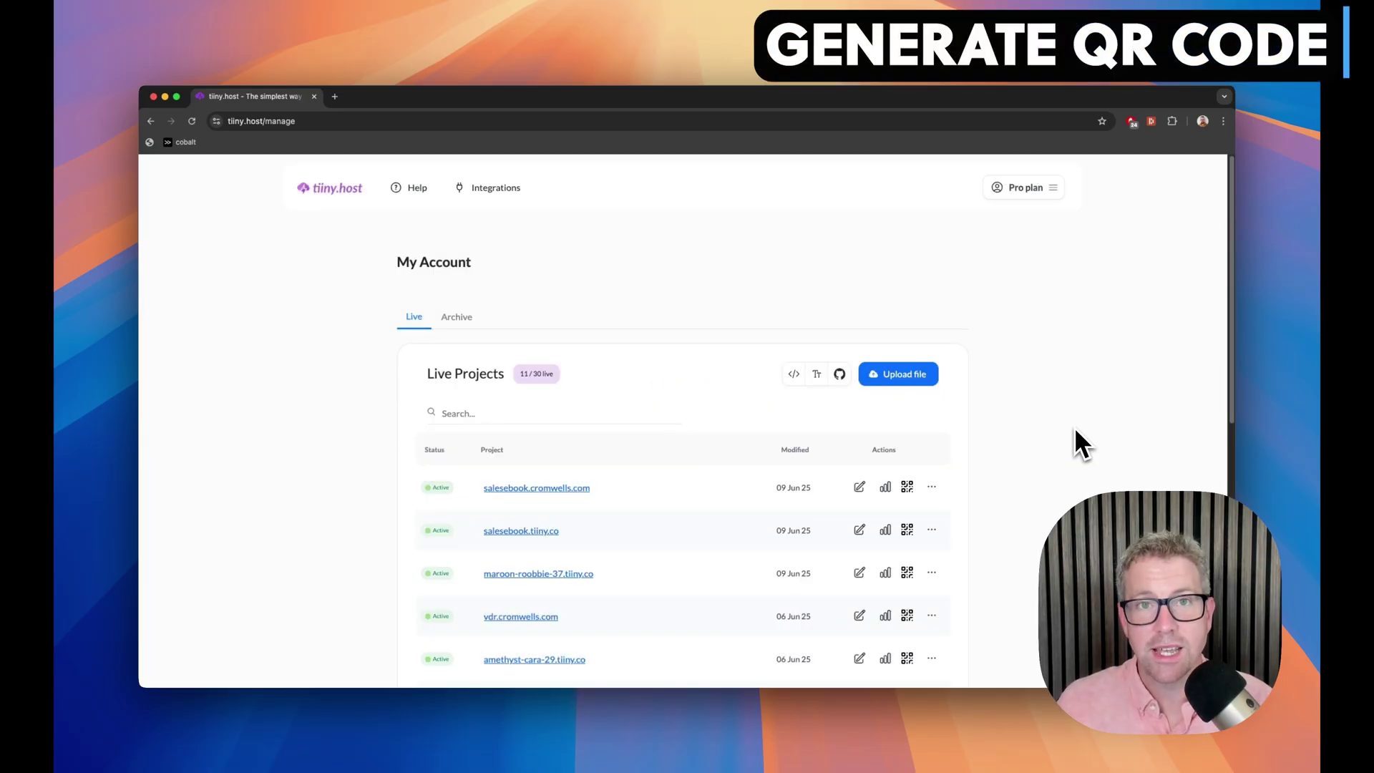
Display the QR code for the salesebook.cromwells.com project.
click(931, 487)
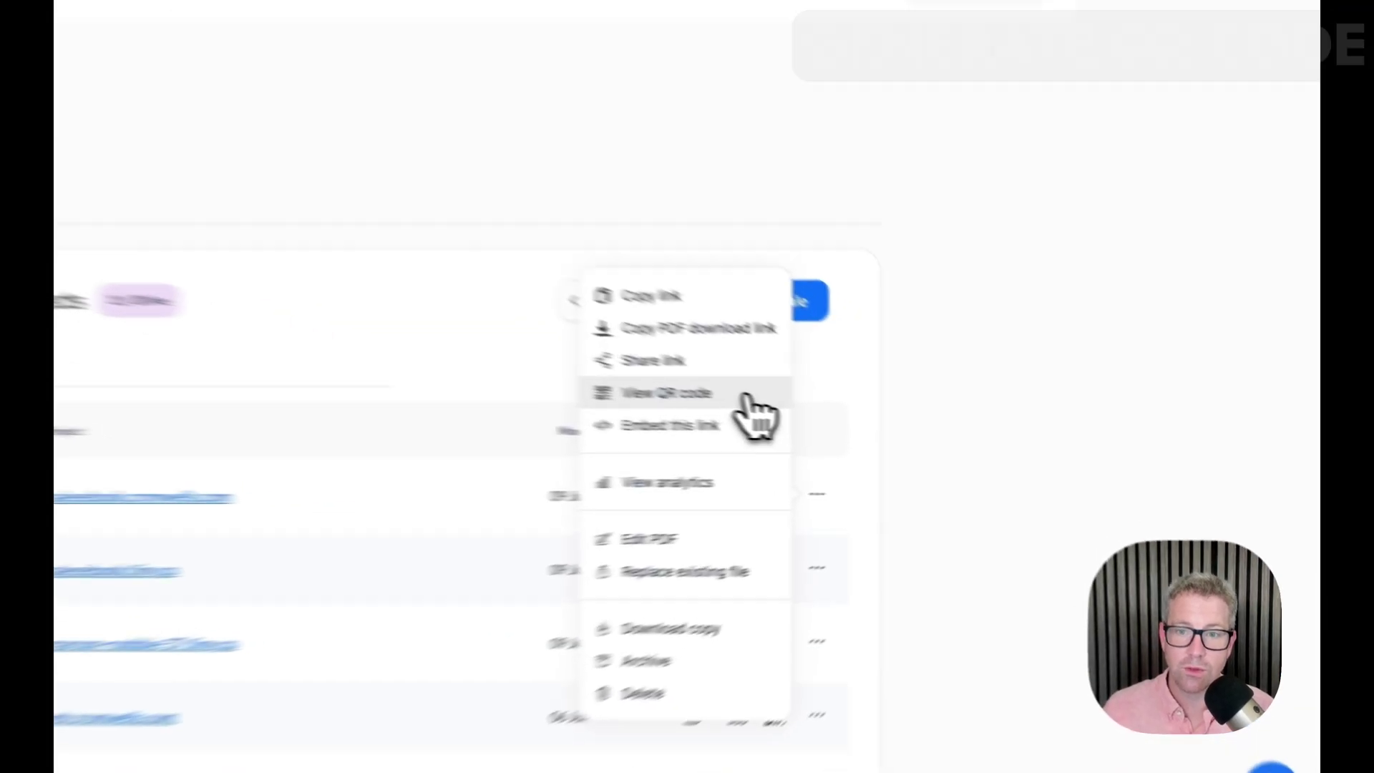
click(898, 427)
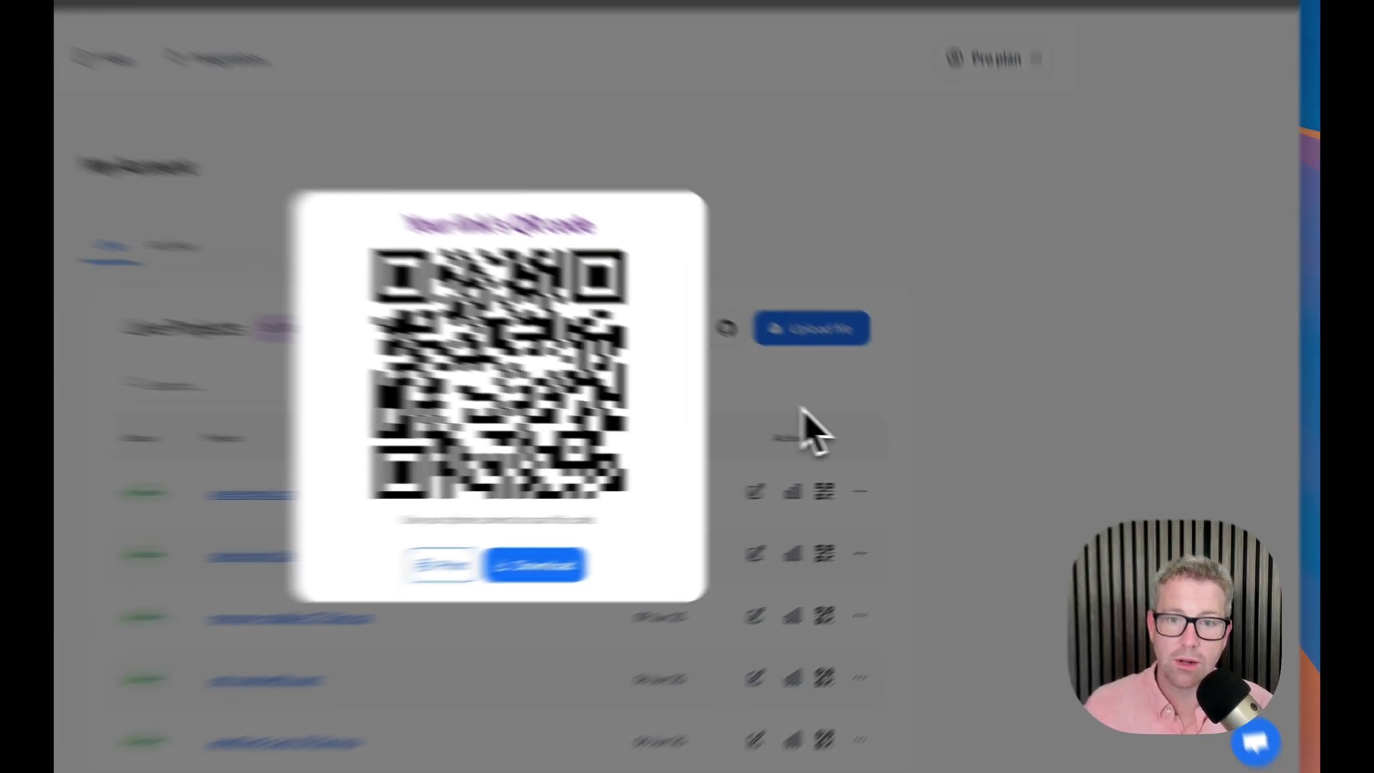